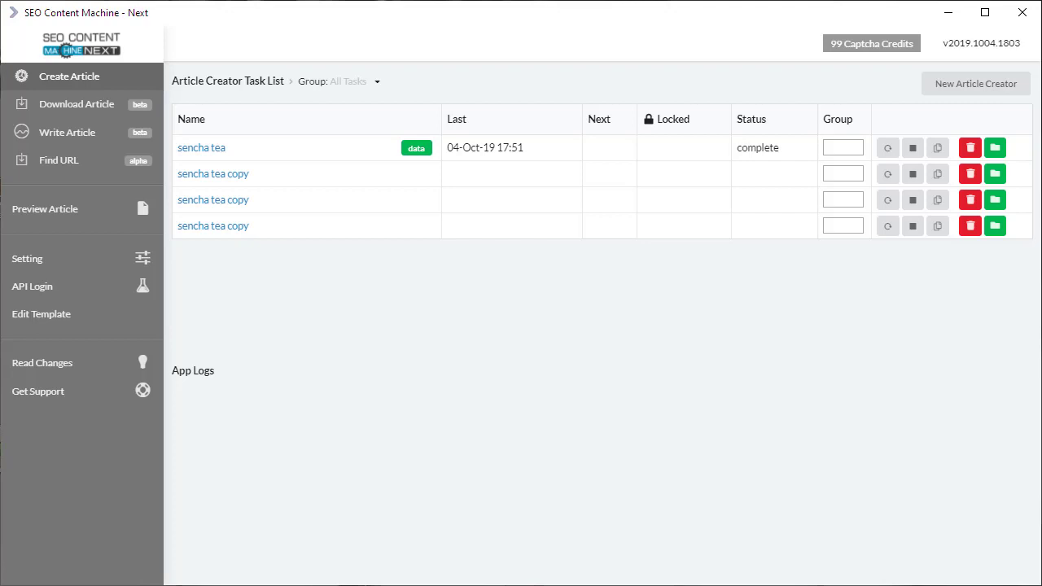
Open the sencha tea article task and retrieve its source URLs in the URL filter.
{"action": "left_click", "coordinate": [208, 147]}
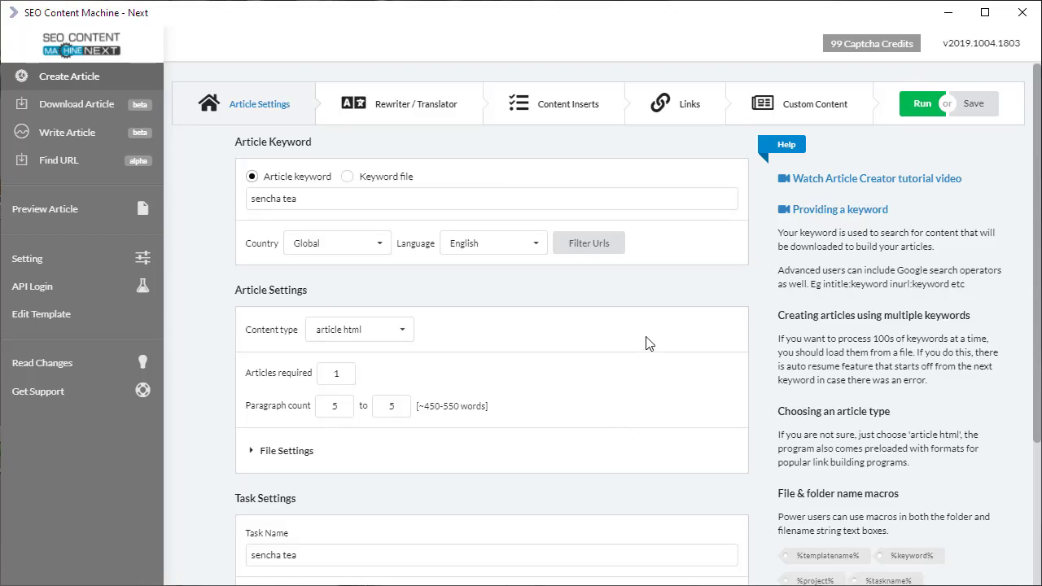
{"action": "left_click", "coordinate": [600, 248]}
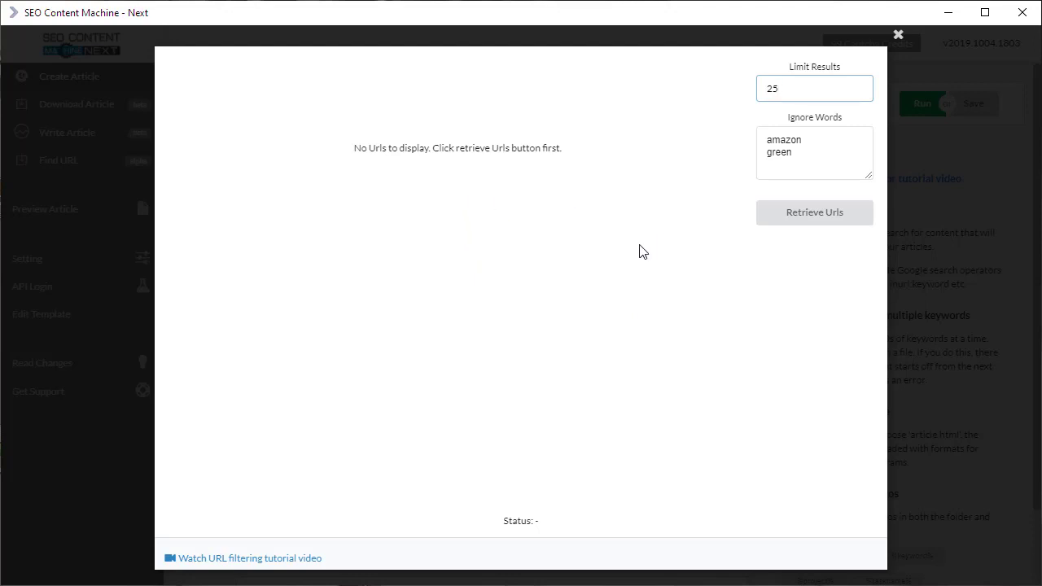
{"action": "left_click", "coordinate": [776, 225]}
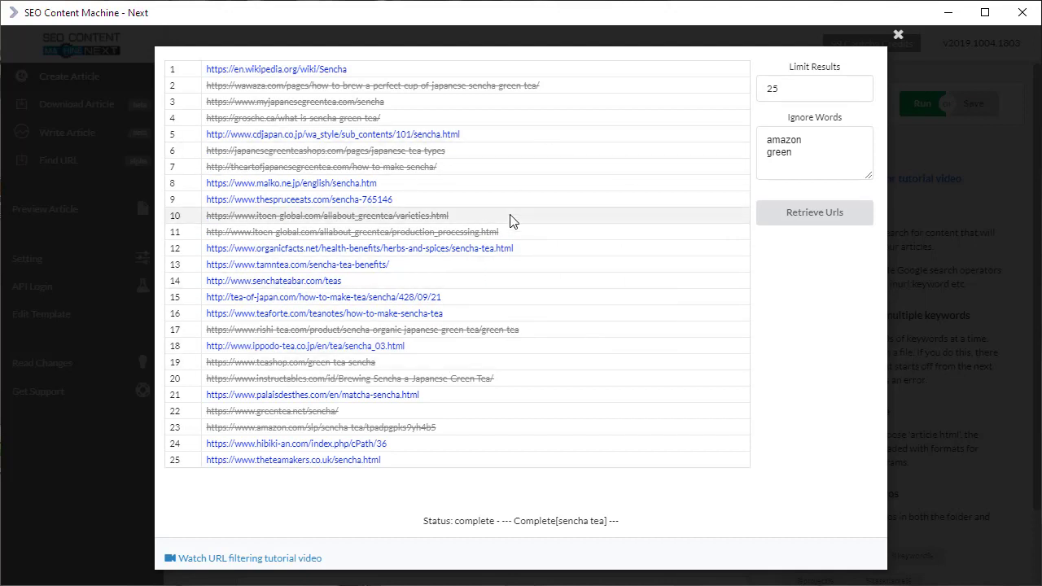
Set the URL result limit to 100 and look through the longer list of retrieved URLs.
{"action": "left_click_drag", "start_coordinate": [817, 89], "coordinate": [769, 89]}
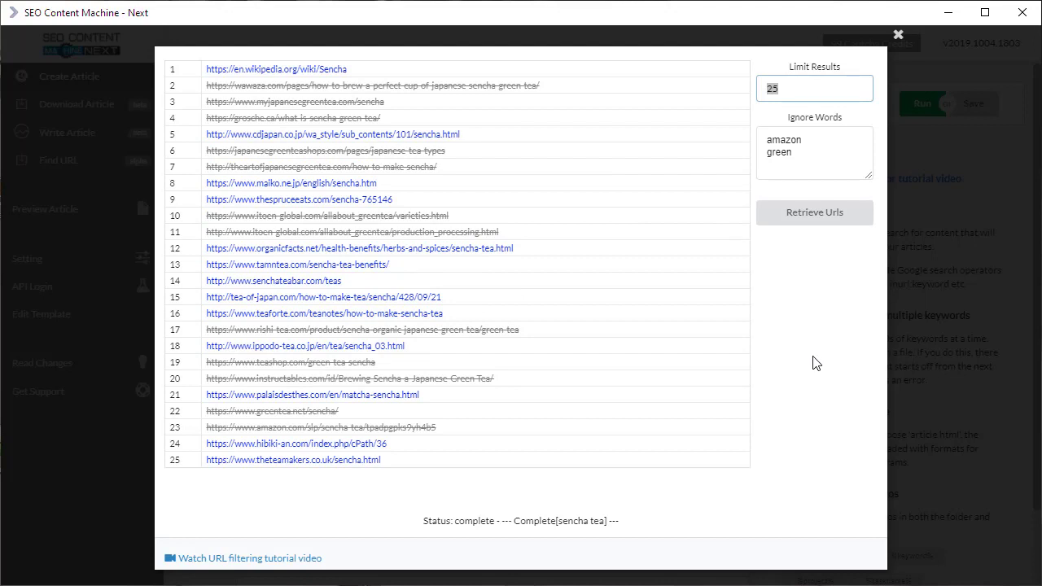
{"action": "type", "text": "100"}
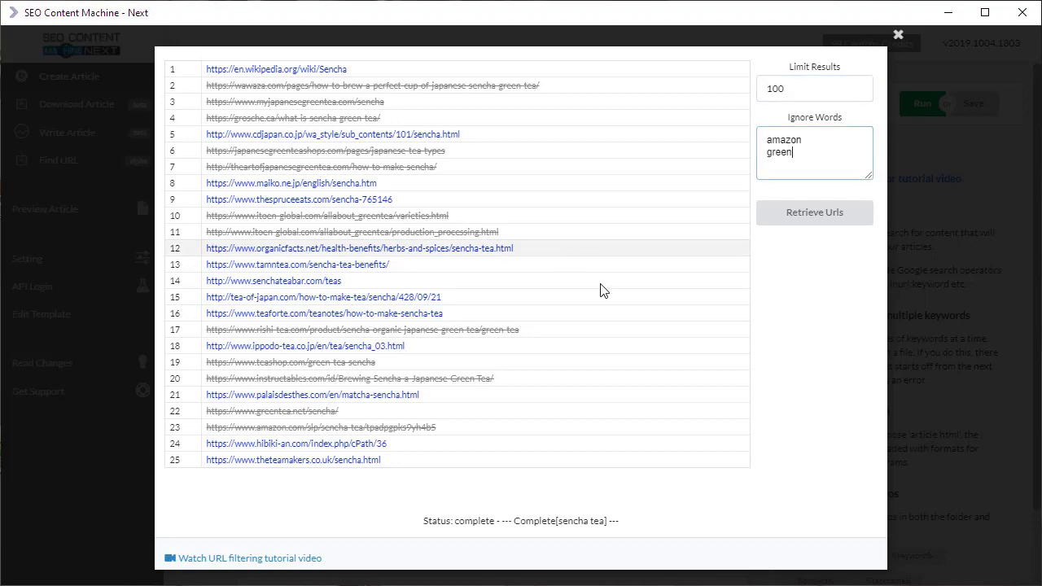
{"action": "left_click", "coordinate": [827, 151]}
{"action": "left_click_drag", "start_coordinate": [748, 108], "coordinate": [772, 561]}
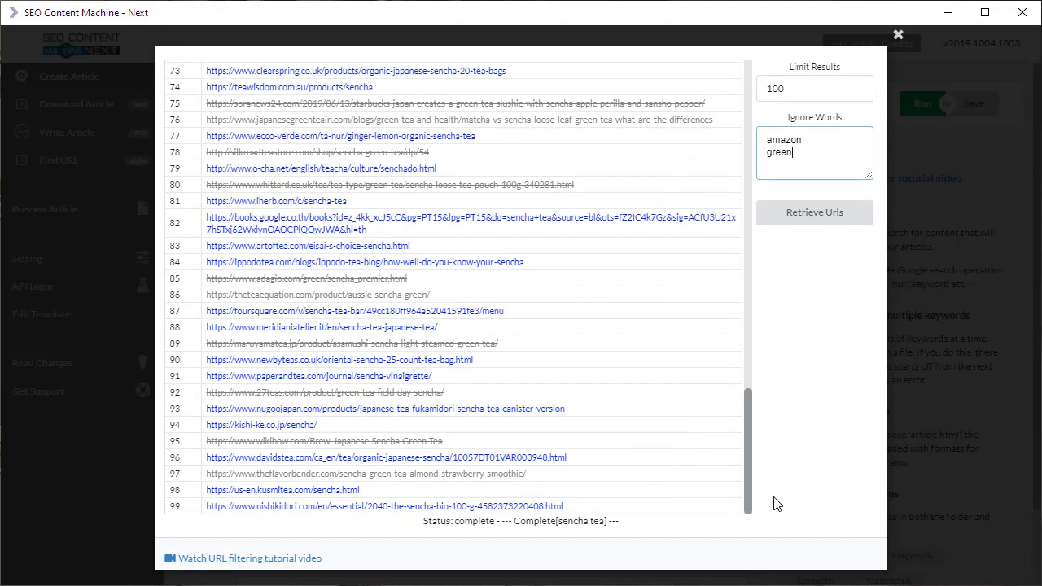
{"action": "left_click_drag", "start_coordinate": [770, 474], "coordinate": [738, 311]}
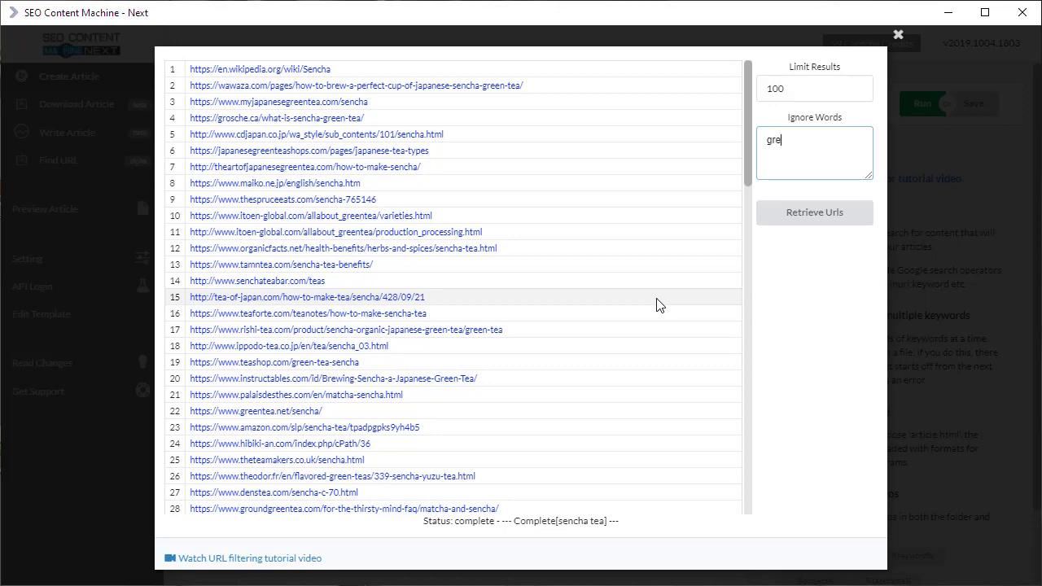
Set the URL filter's ignore words to green, youtube and cdjapan, one per line.
{"action": "type", "text": "en"}
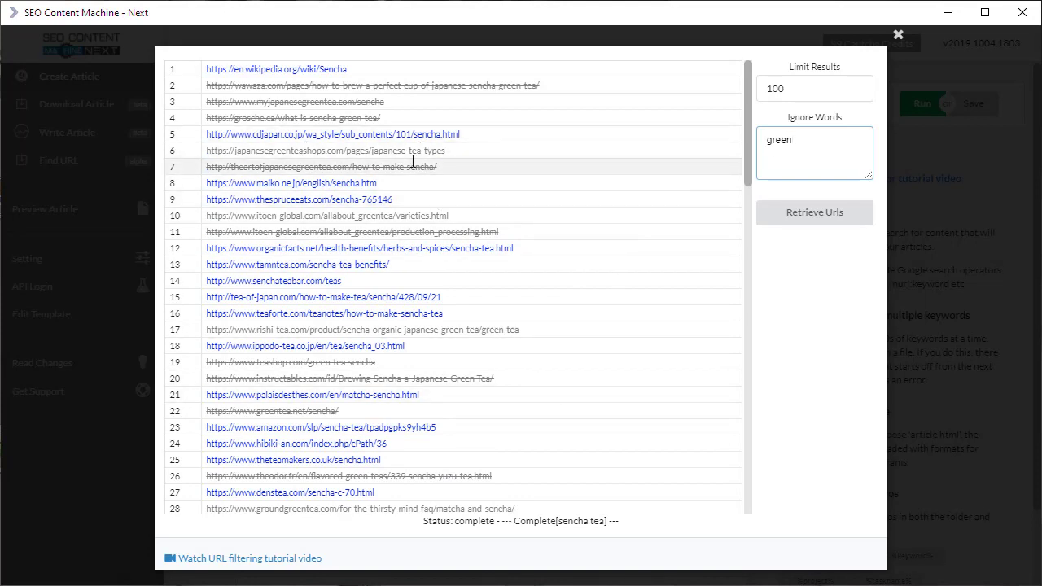
{"action": "type", "text": "youtube"}
{"action": "key", "text": "Return"}
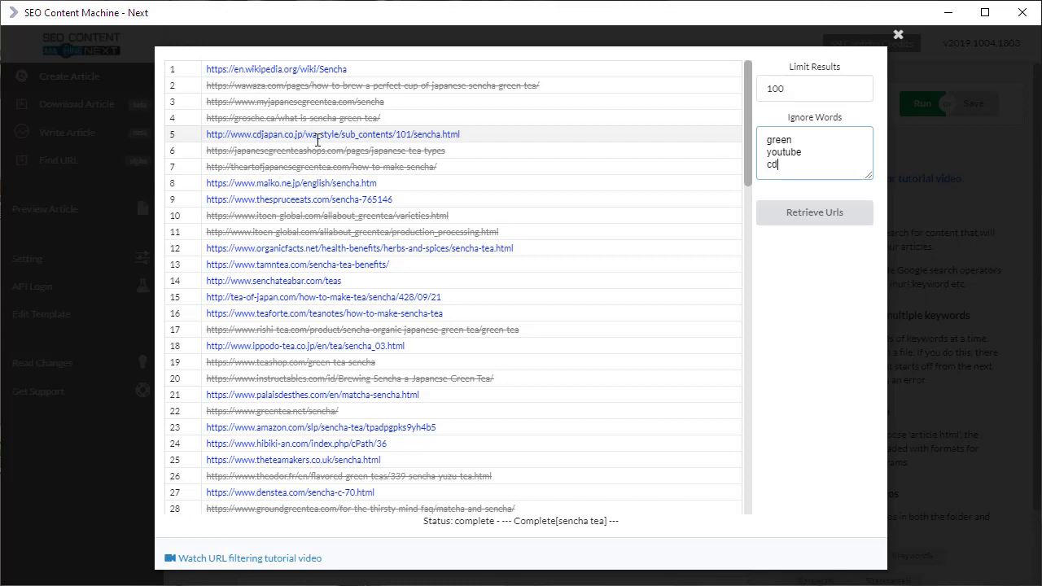
{"action": "type", "text": "cdjapan"}
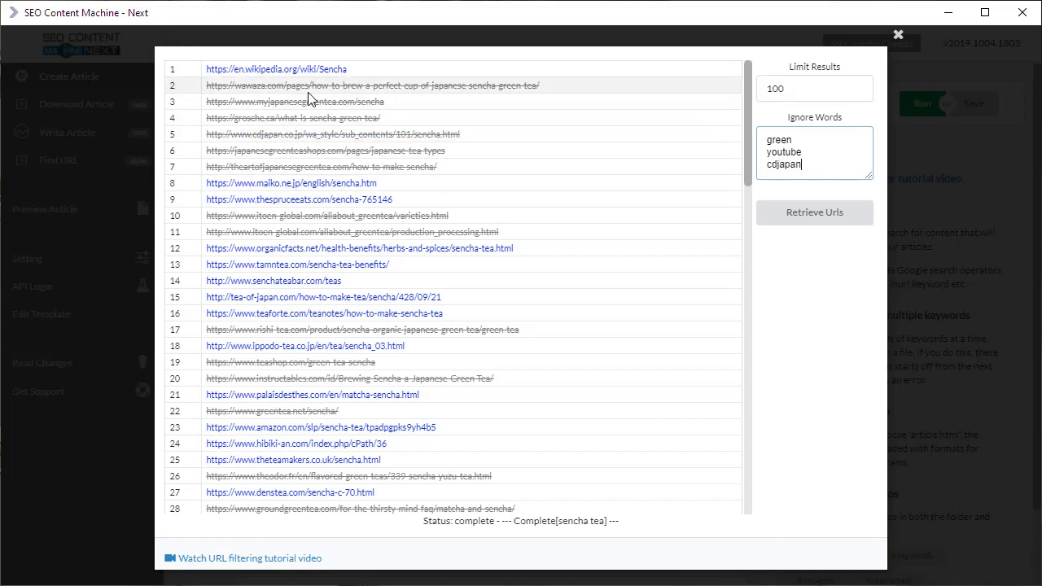
Find the Google Books entry in the URL list and add google to the ignore words to exclude it.
{"action": "left_click_drag", "start_coordinate": [748, 133], "coordinate": [743, 427]}
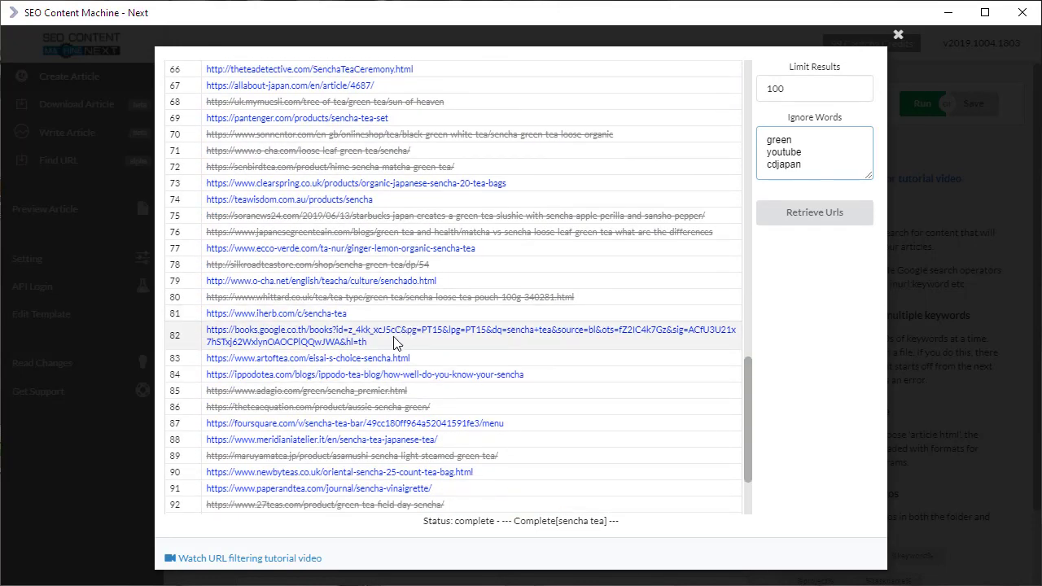
{"action": "left_click_drag", "start_coordinate": [368, 342], "coordinate": [234, 333]}
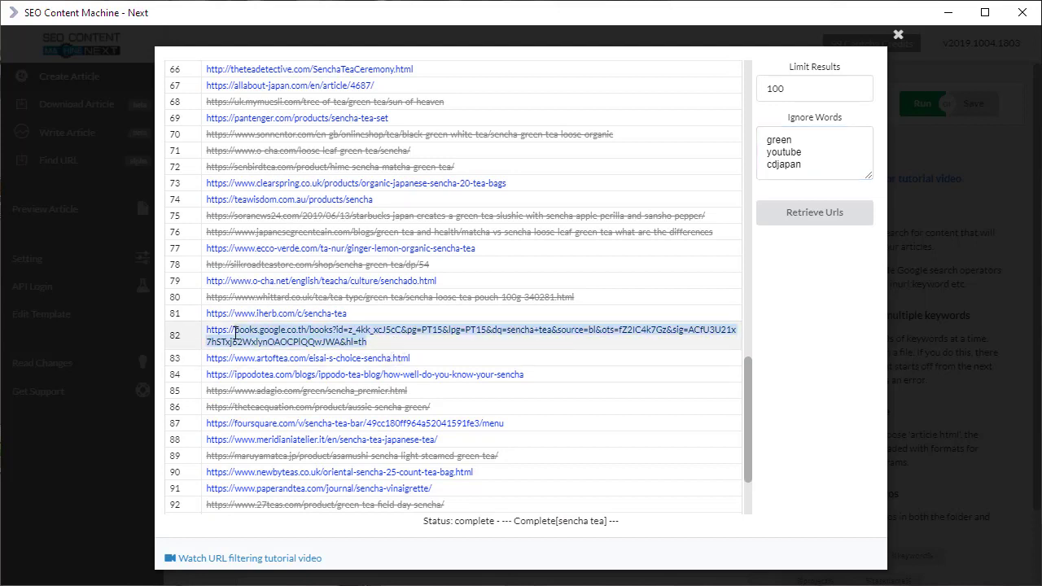
{"action": "left_click", "coordinate": [822, 173]}
{"action": "key", "text": "Return"}
{"action": "type", "text": "g"}
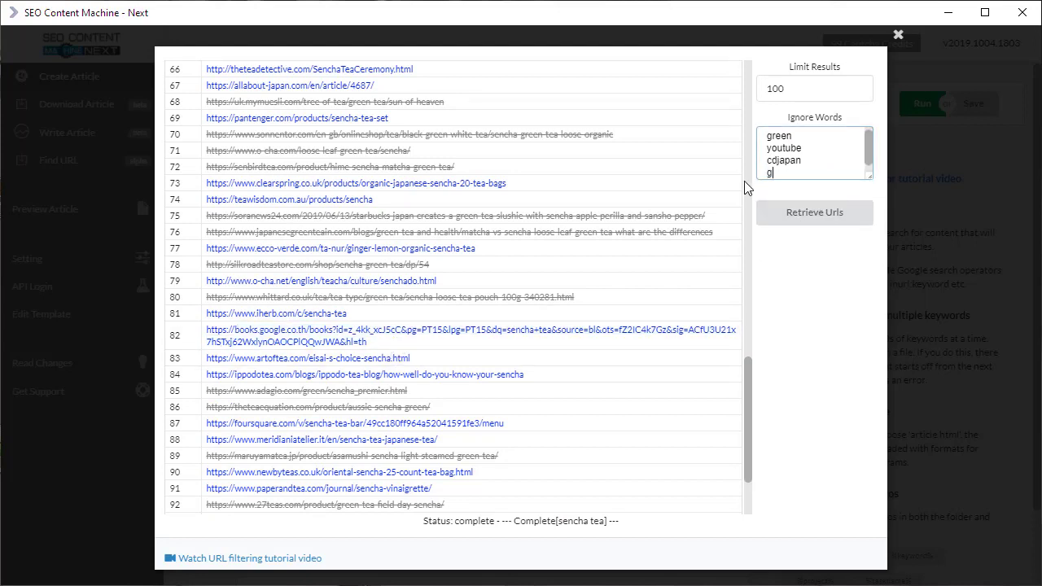
{"action": "type", "text": "oogle"}
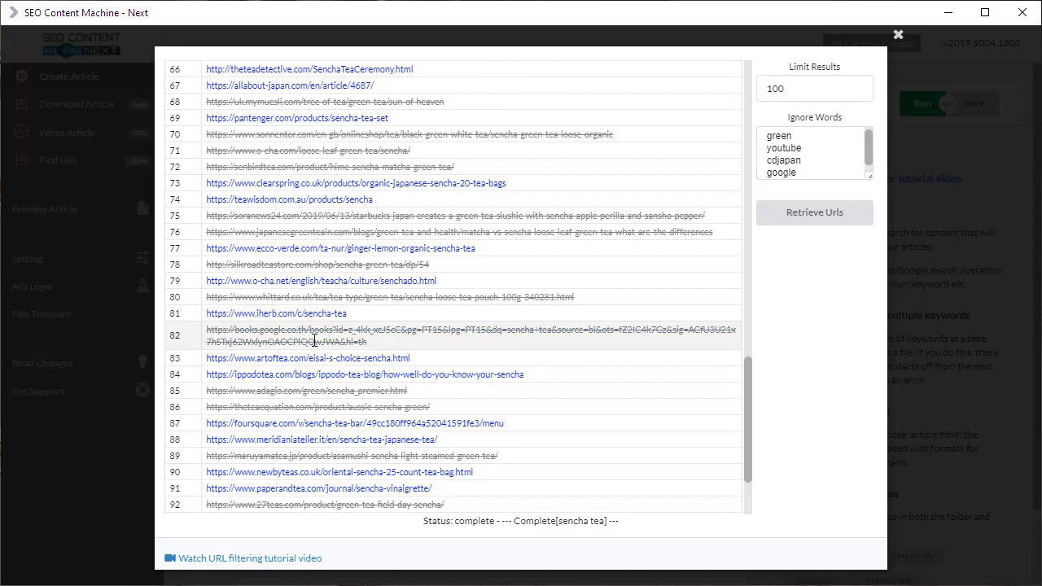
Set the URL result limit to 25 and close the URL filter.
{"action": "left_click_drag", "start_coordinate": [747, 407], "coordinate": [839, 108]}
{"action": "left_click", "coordinate": [801, 92]}
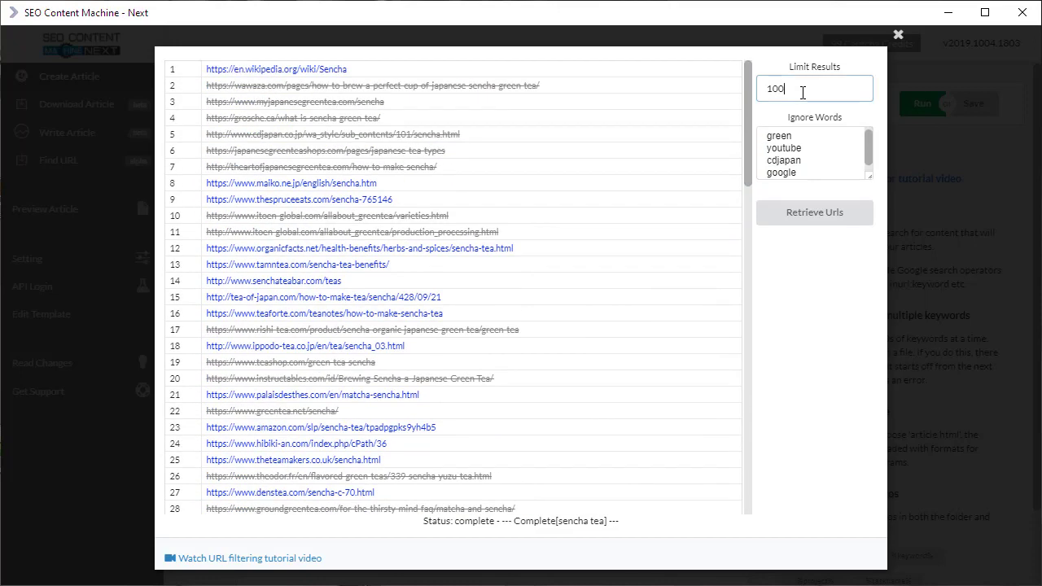
{"action": "double_click", "coordinate": [802, 92]}
{"action": "type", "text": "25"}
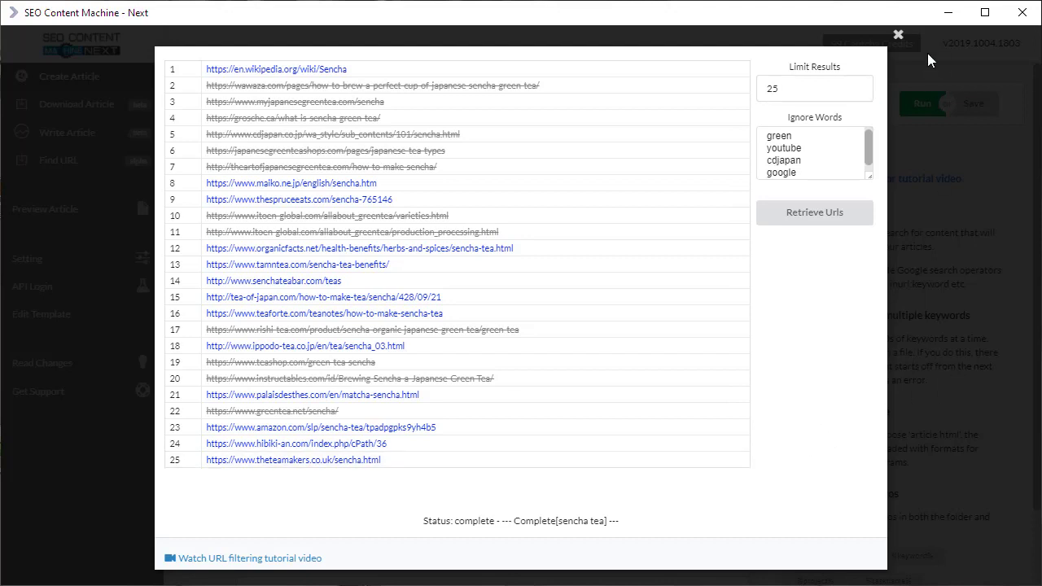
{"action": "left_click", "coordinate": [897, 35]}
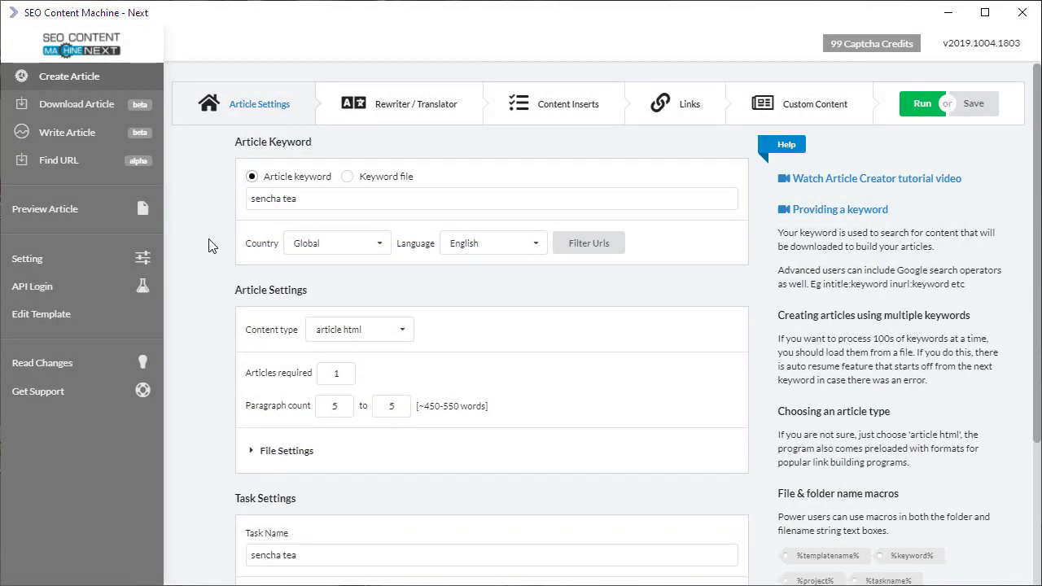
Open the saved sencha tea list in the URL finder history and check its keyword and search settings.
{"action": "left_click", "coordinate": [65, 162]}
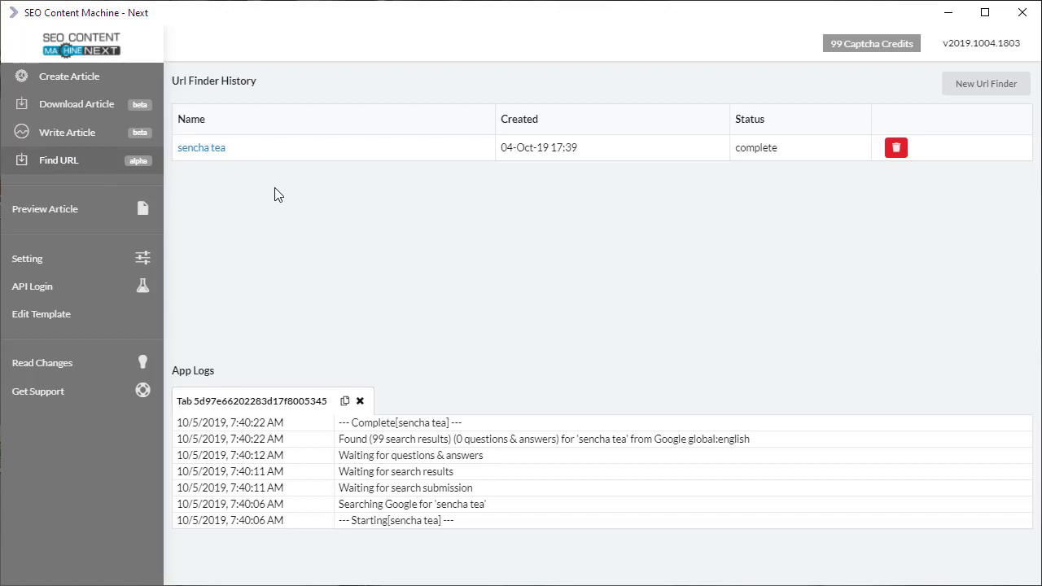
{"action": "left_click", "coordinate": [214, 149]}
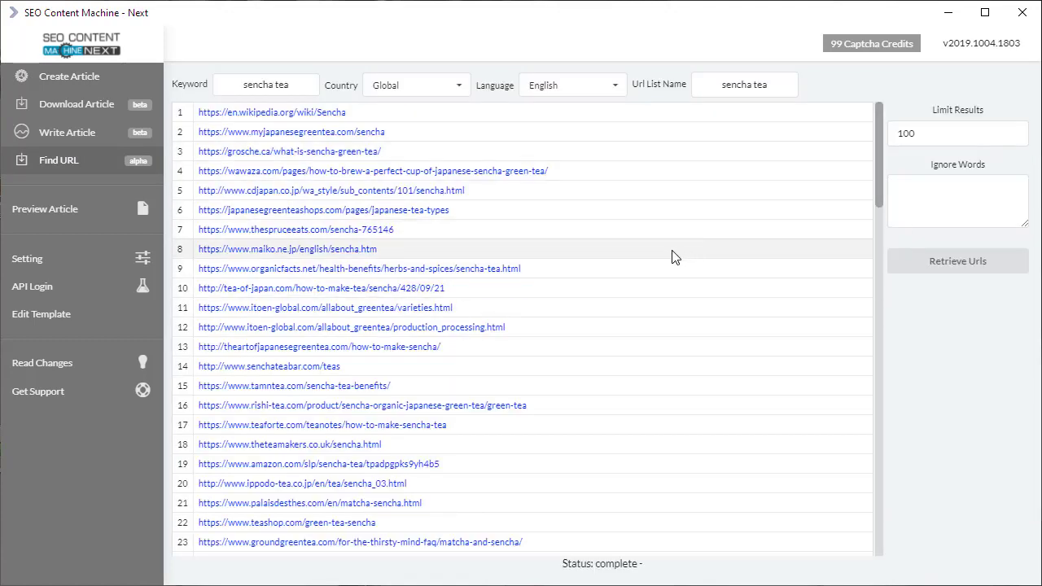
{"action": "left_click", "coordinate": [278, 88]}
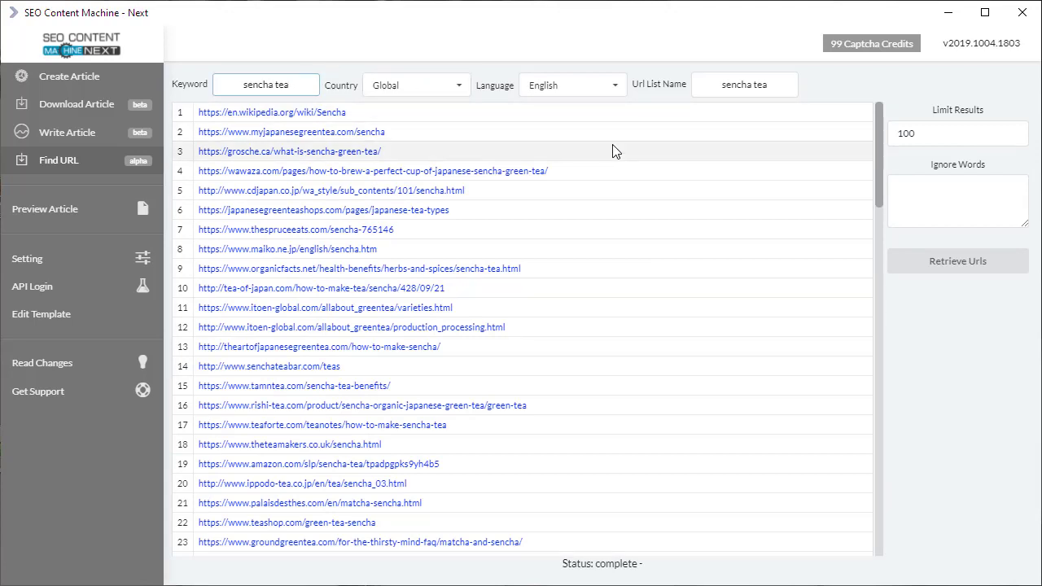
{"action": "left_click", "coordinate": [102, 167]}
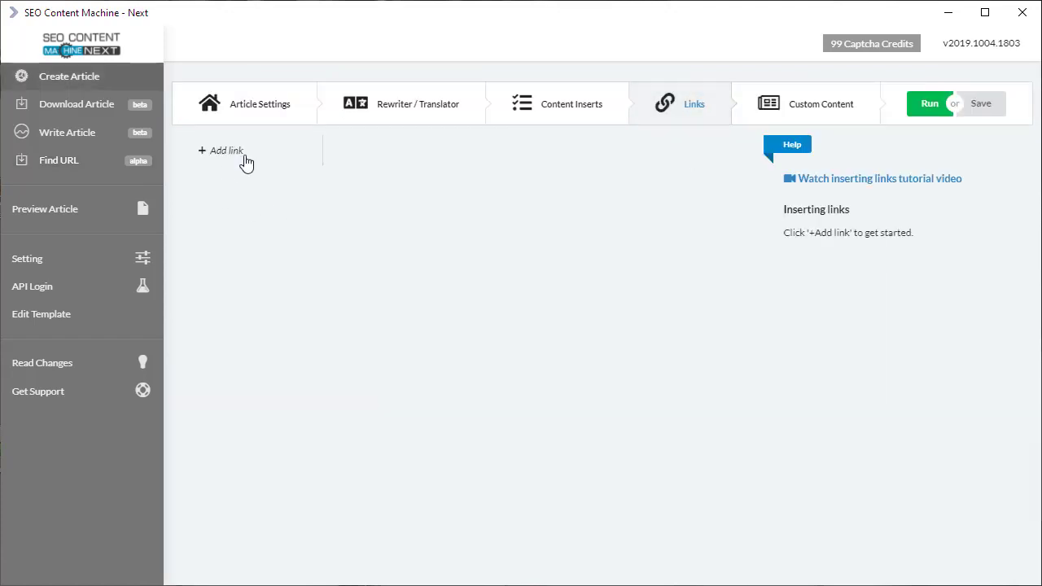
Add a link set to the article task, look through its generic link text variations, and return to the task list.
{"action": "left_click", "coordinate": [244, 157]}
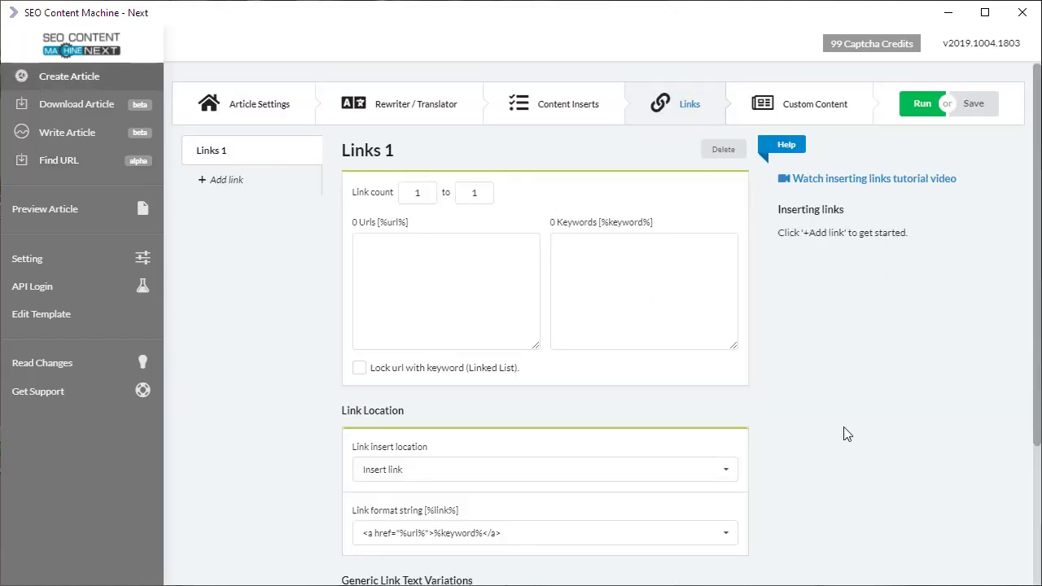
{"action": "scroll", "coordinate": [844, 434], "scroll_direction": "down", "scroll_amount": 3}
{"action": "left_click", "coordinate": [553, 498]}
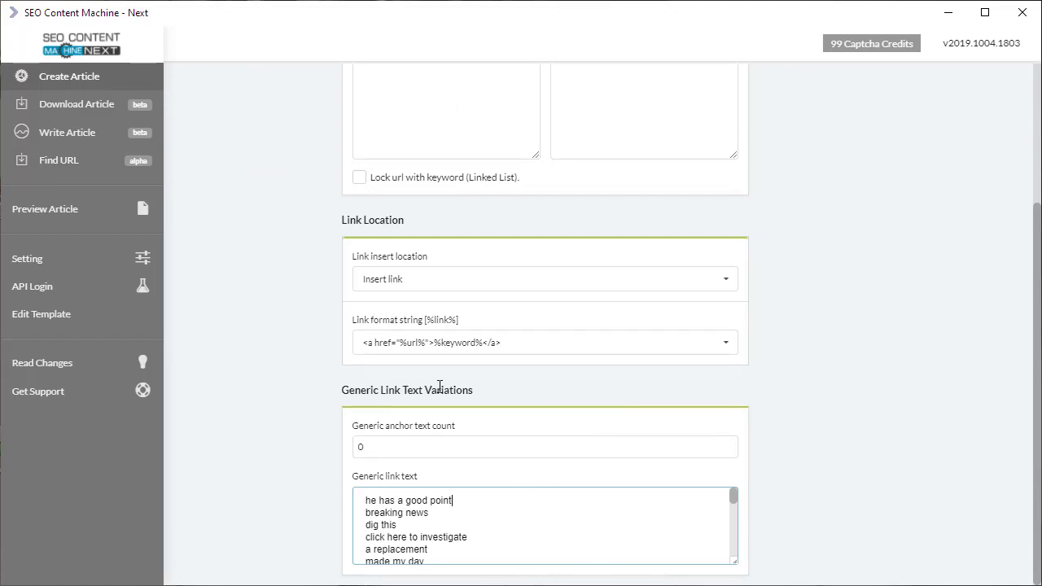
{"action": "key", "text": "ctrl+End"}
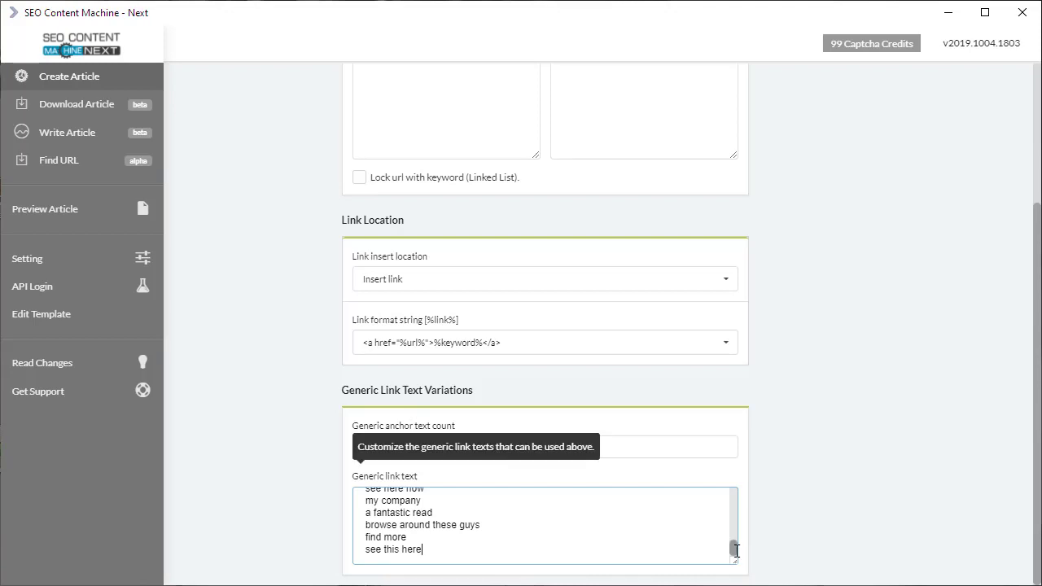
{"action": "left_click_drag", "start_coordinate": [733, 550], "coordinate": [734, 494]}
{"action": "left_click", "coordinate": [95, 84]}
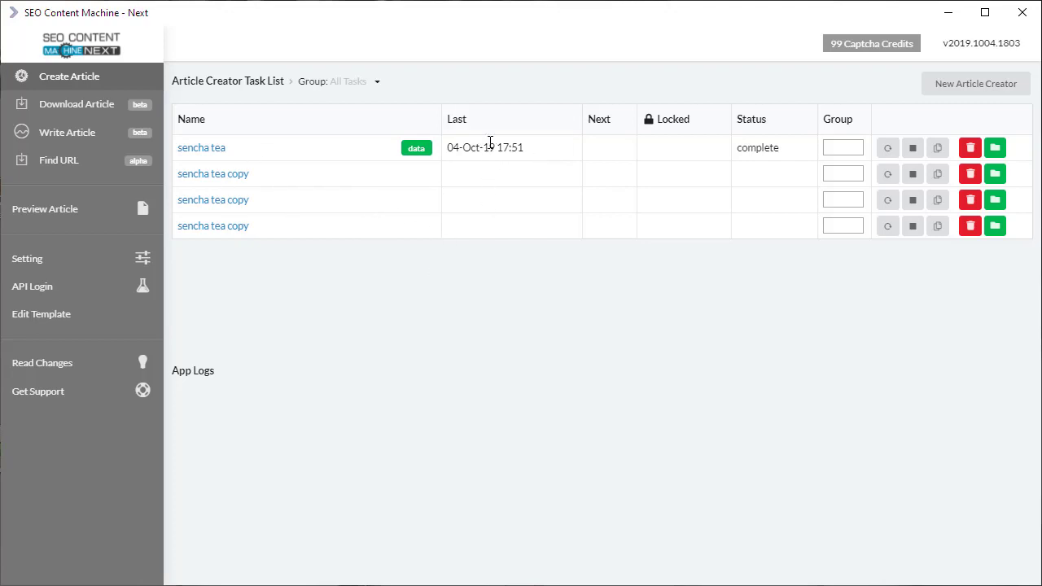
Sort the Article Creator task list by name.
{"action": "left_click", "coordinate": [291, 126]}
{"action": "left_click", "coordinate": [346, 125]}
{"action": "left_click", "coordinate": [513, 126]}
{"action": "left_click", "coordinate": [328, 124]}
{"action": "left_click", "coordinate": [329, 123]}
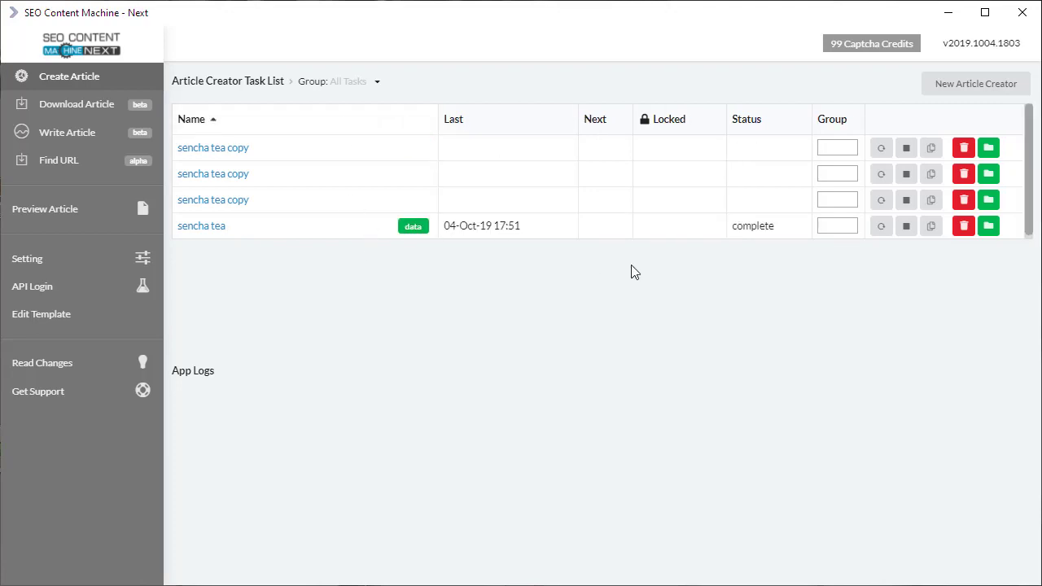
Duplicate the sencha tea tasks repeatedly to fill the task list, and look through the resulting entries.
{"action": "double_click", "coordinate": [933, 233]}
{"action": "double_click", "coordinate": [934, 233]}
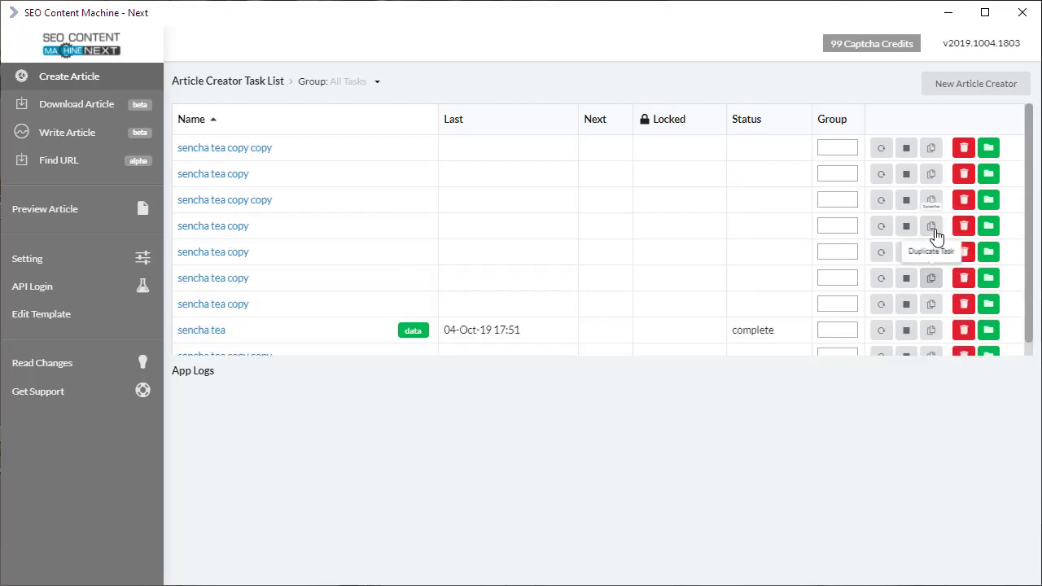
{"action": "double_click", "coordinate": [933, 236]}
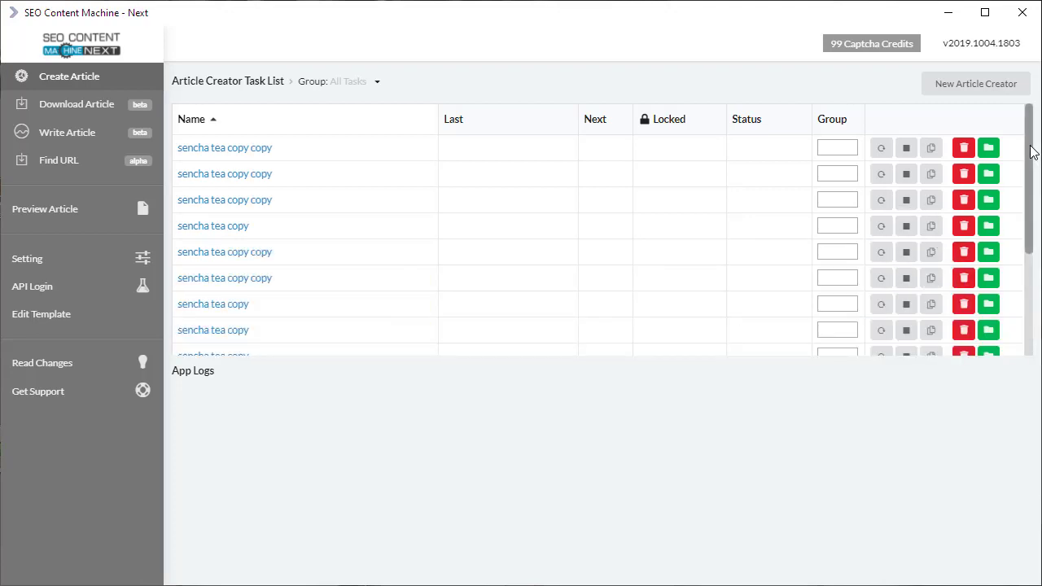
{"action": "scroll", "coordinate": [1003, 287], "scroll_direction": "down", "scroll_amount": 2}
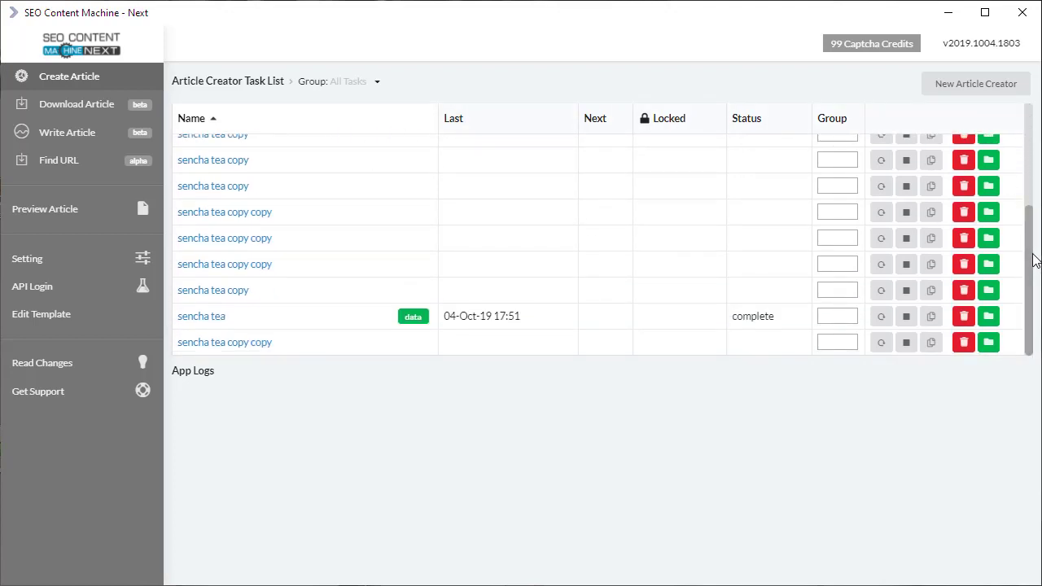
{"action": "left_click_drag", "start_coordinate": [1029, 256], "coordinate": [1016, 165]}
{"action": "scroll", "coordinate": [1016, 165], "scroll_direction": "down", "scroll_amount": 3}
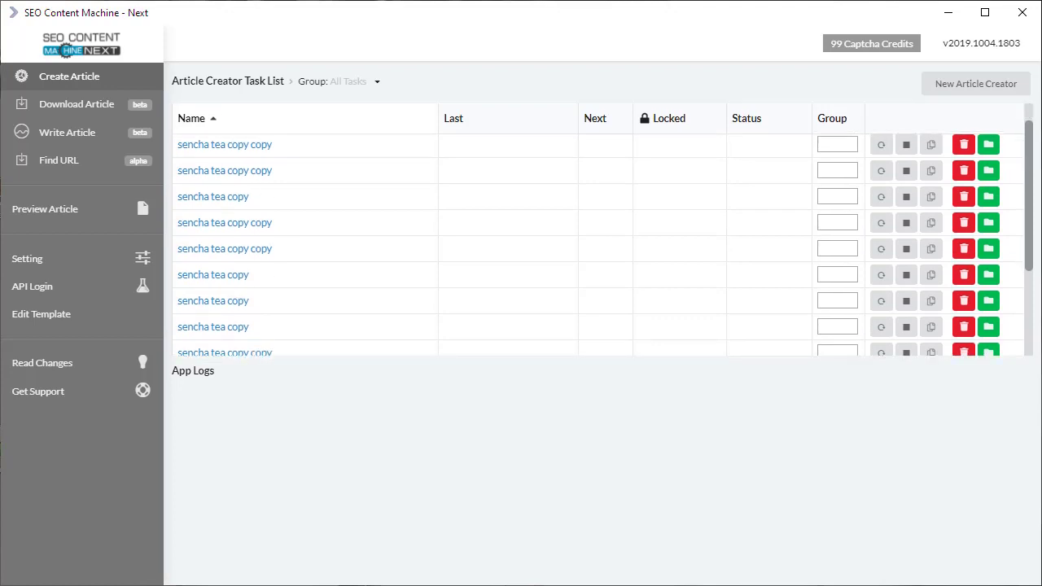
Open a sencha tea copy copy task, expand its file settings to examine the save location, and return to the task list.
{"action": "double_click", "coordinate": [556, 130]}
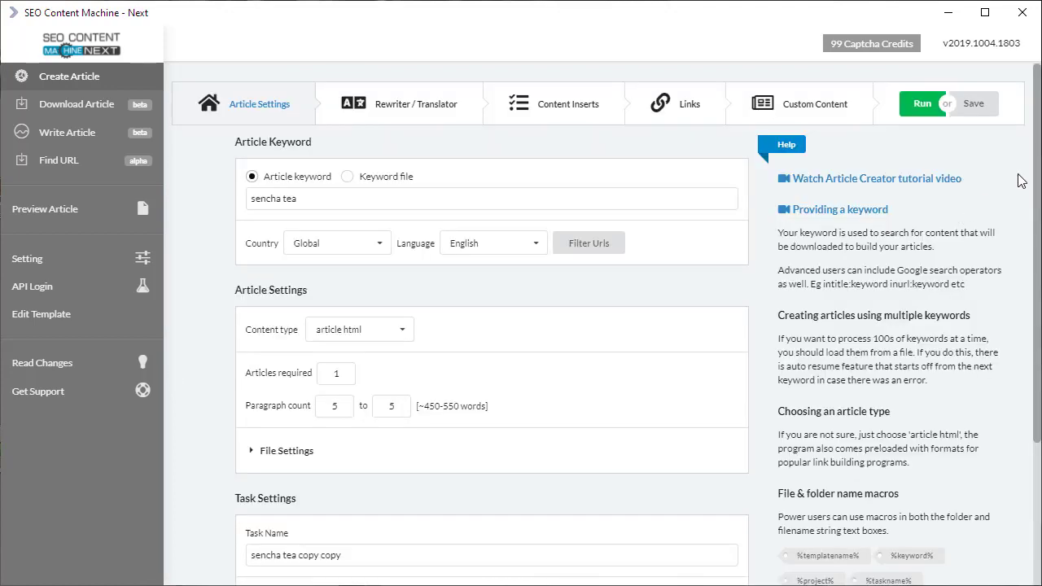
{"action": "scroll", "coordinate": [1031, 317], "scroll_direction": "down", "scroll_amount": 3}
{"action": "scroll", "coordinate": [1032, 317], "scroll_direction": "up", "scroll_amount": 1}
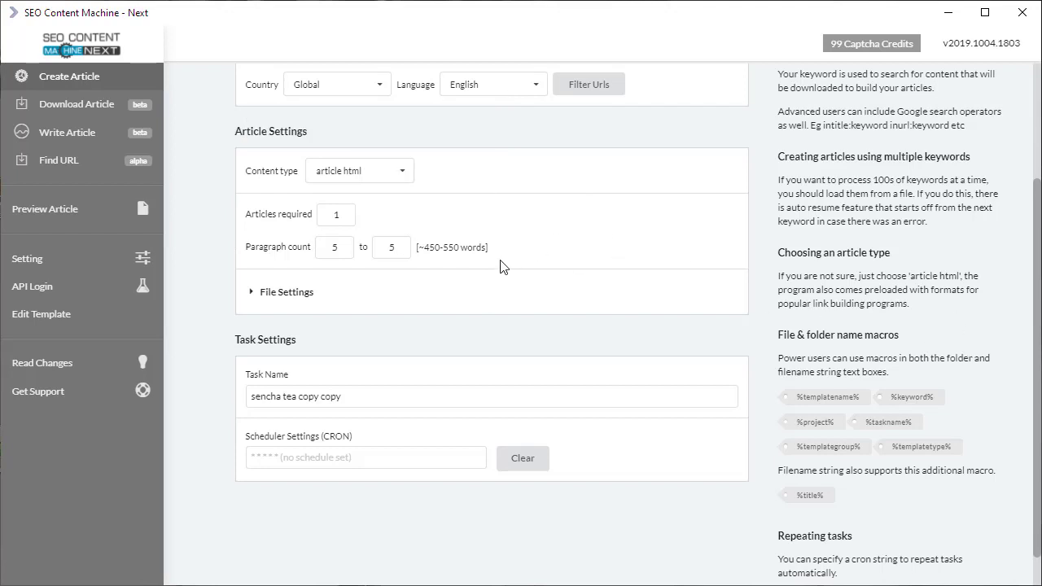
{"action": "left_click", "coordinate": [313, 295]}
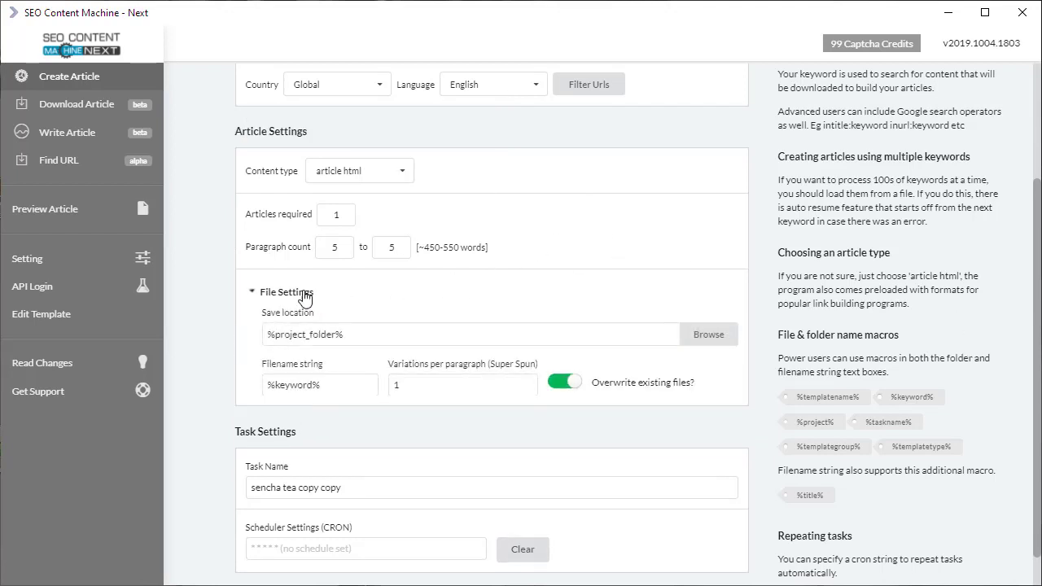
{"action": "left_click", "coordinate": [377, 332]}
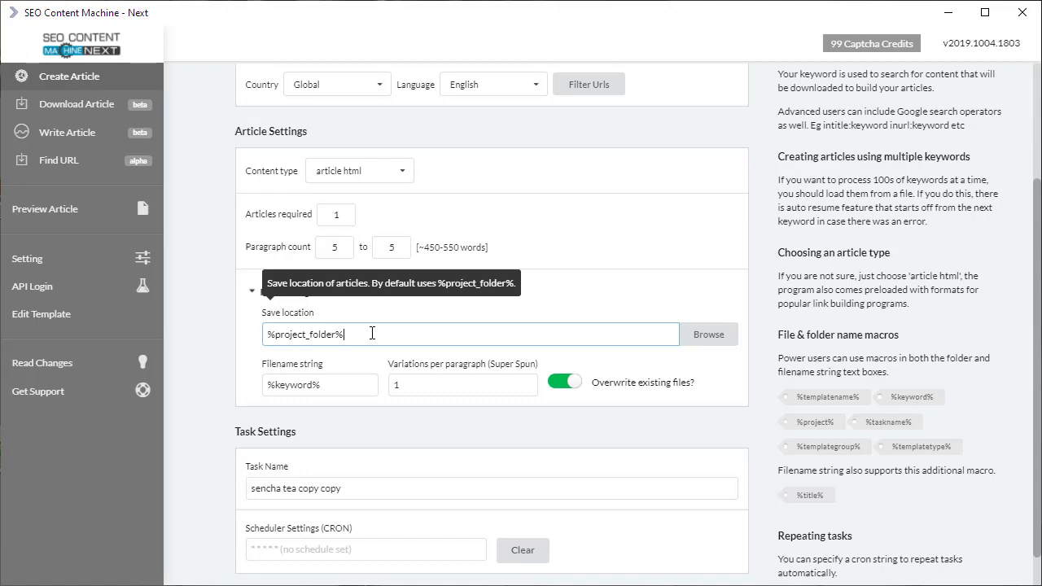
{"action": "left_click", "coordinate": [111, 78]}
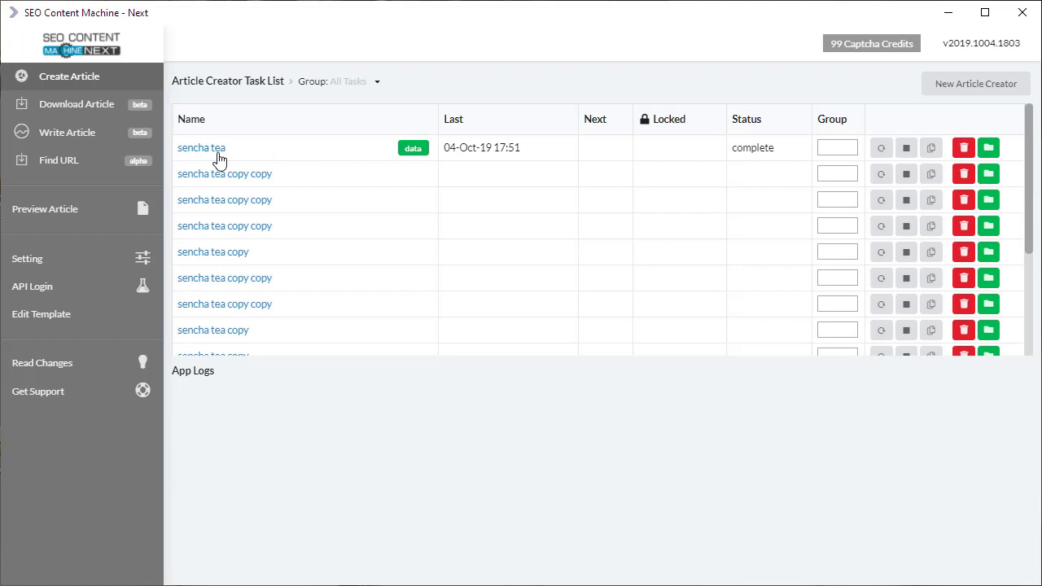
Open the sencha tea task and look through its content type options, leaving article html selected.
{"action": "left_click", "coordinate": [279, 151]}
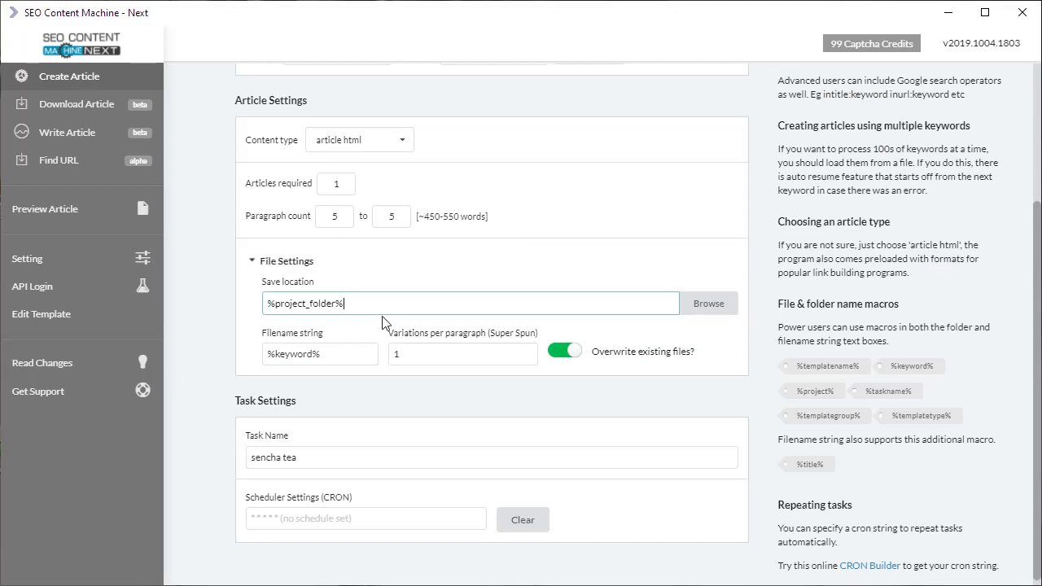
{"action": "scroll", "coordinate": [207, 446], "scroll_direction": "up", "scroll_amount": 3}
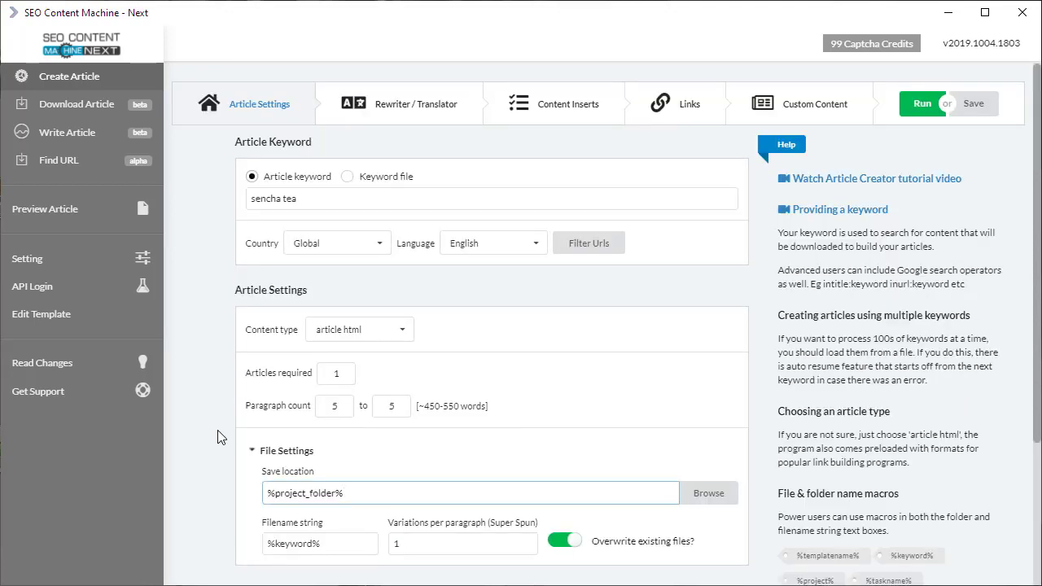
{"action": "left_click", "coordinate": [393, 329]}
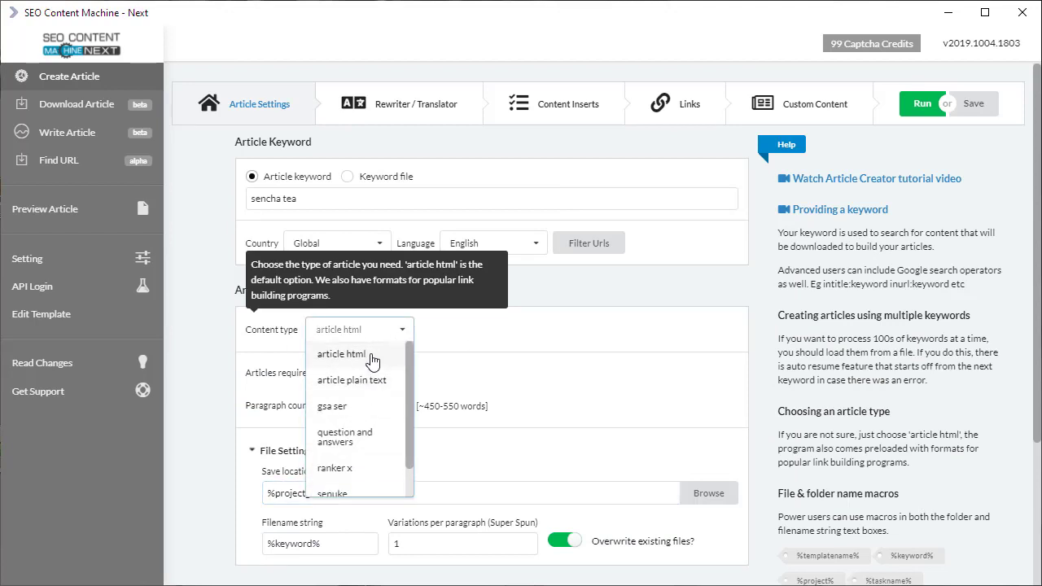
{"action": "left_click", "coordinate": [371, 356]}
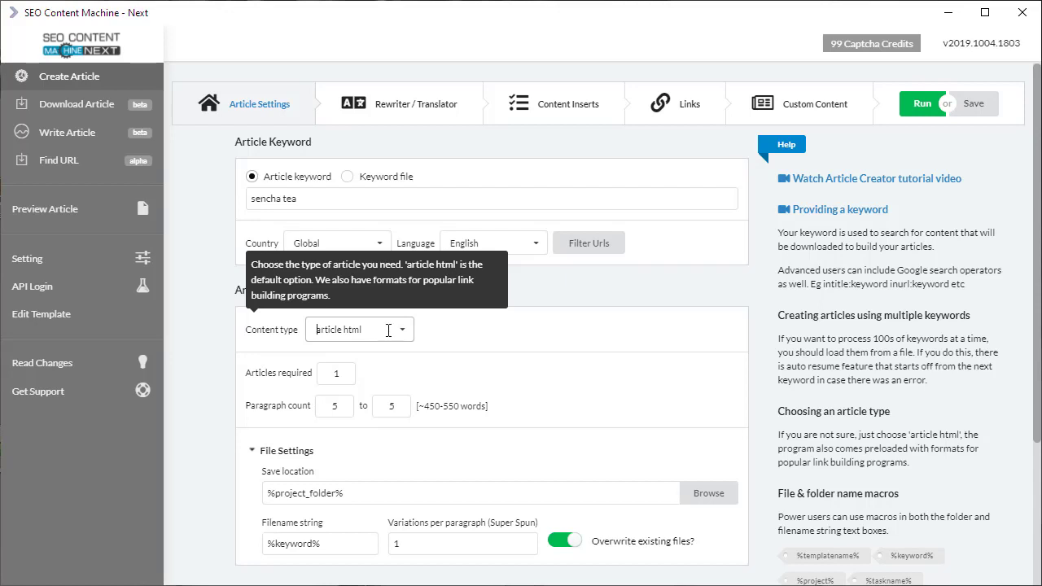
{"action": "mouse_move", "coordinate": [302, 340]}
{"action": "left_click", "coordinate": [377, 334]}
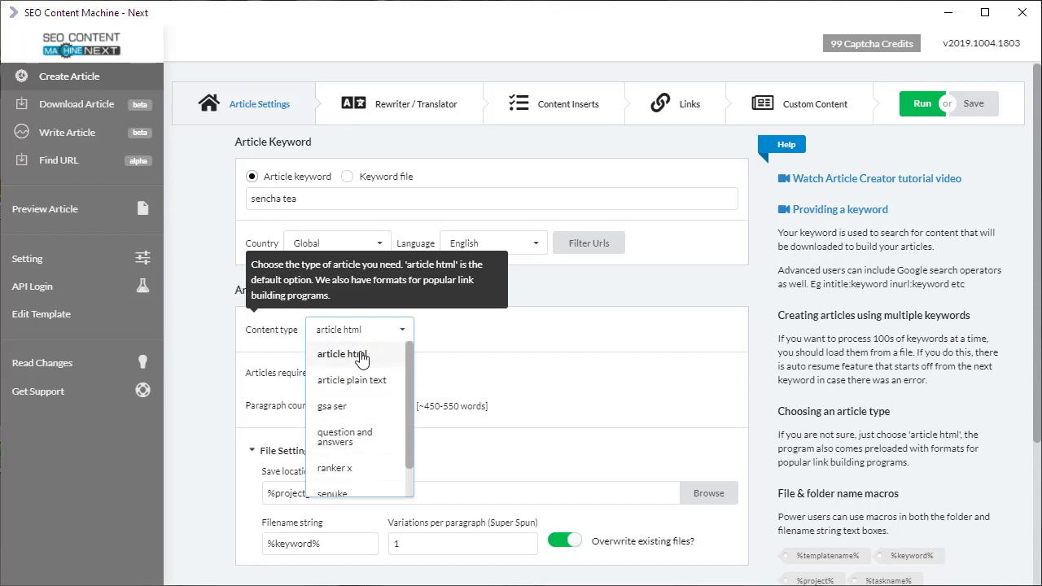
{"action": "left_click", "coordinate": [361, 359]}
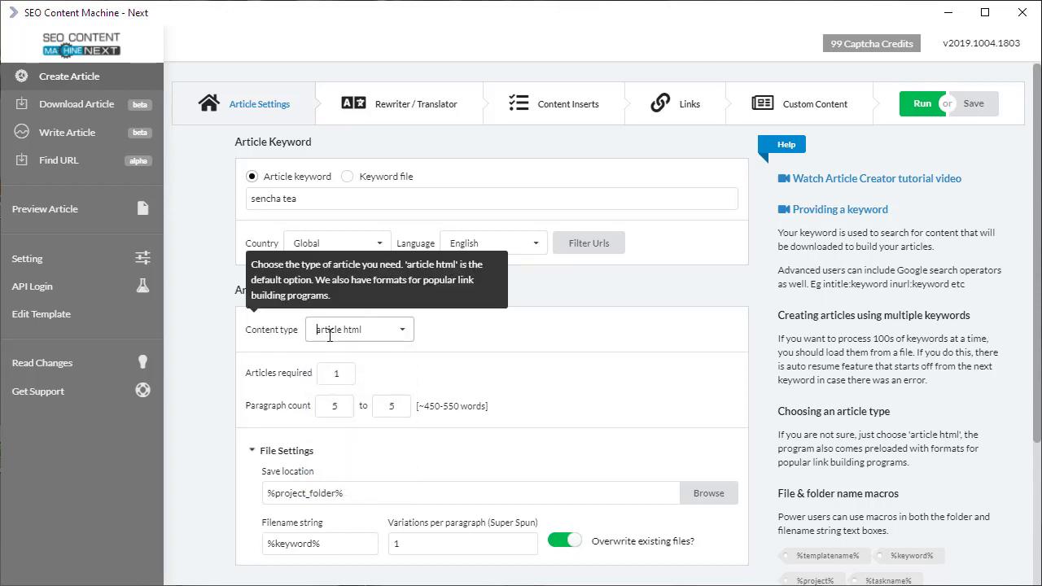
Turn on Insert Questions & Answers in the sencha tea task's content inserts.
{"action": "left_click", "coordinate": [600, 116]}
{"action": "left_click", "coordinate": [341, 260]}
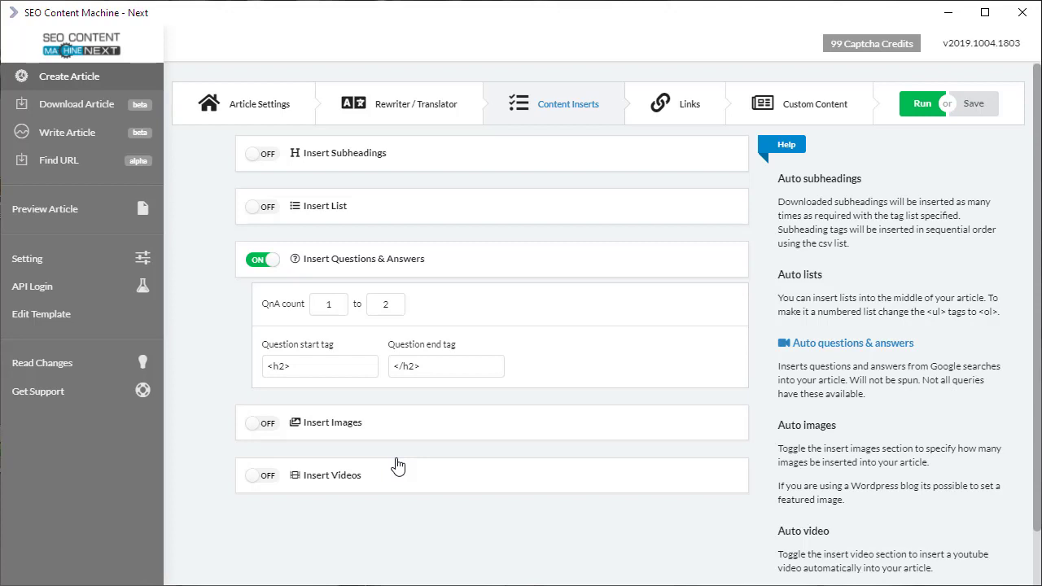
Open the article downloader settings and set the CSS selector to a.
{"action": "left_click", "coordinate": [85, 115]}
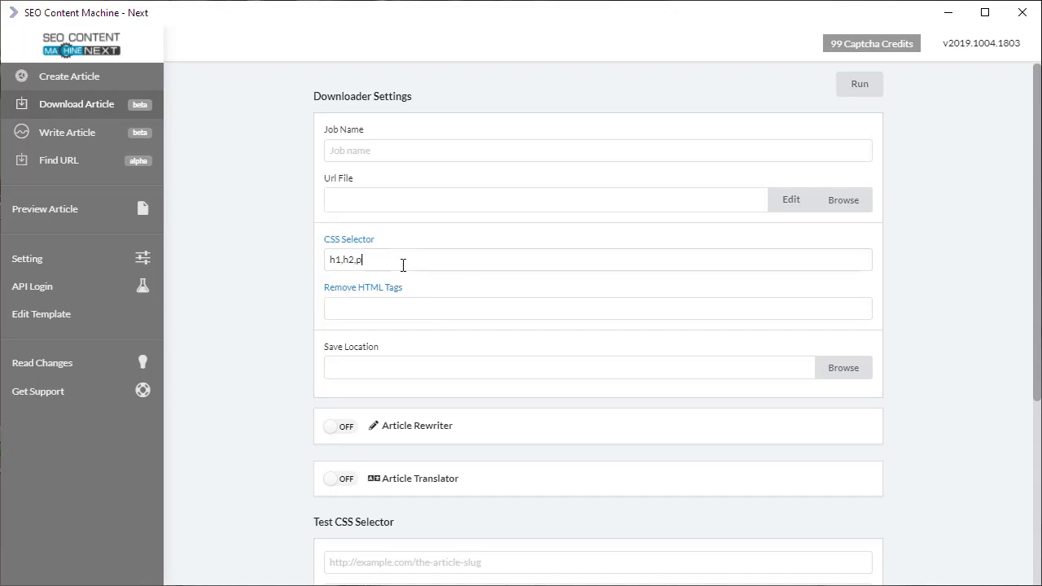
{"action": "left_click_drag", "start_coordinate": [399, 262], "coordinate": [315, 267]}
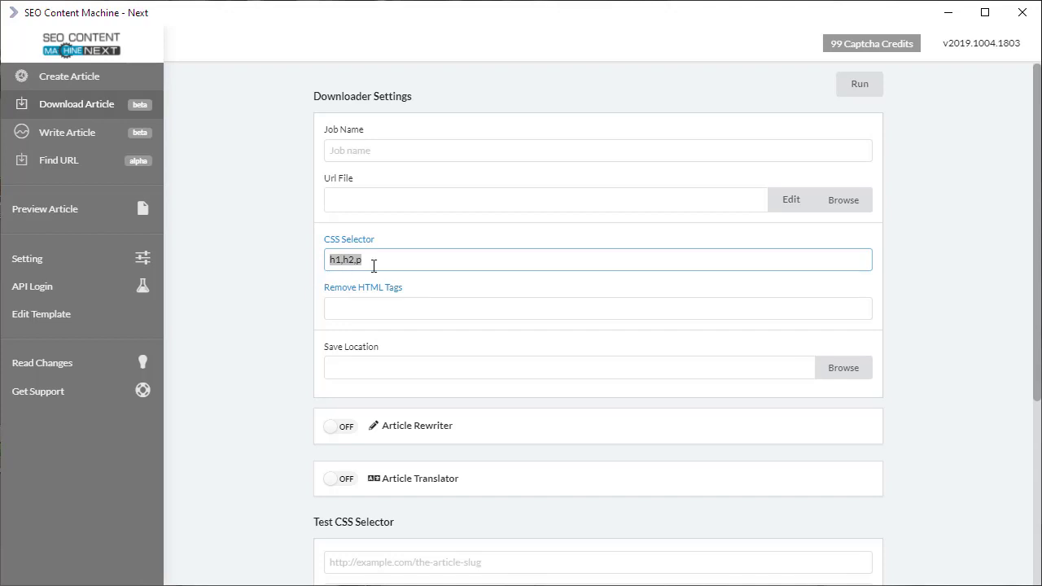
{"action": "left_click_drag", "start_coordinate": [392, 262], "coordinate": [233, 286]}
{"action": "type", "text": "a"}
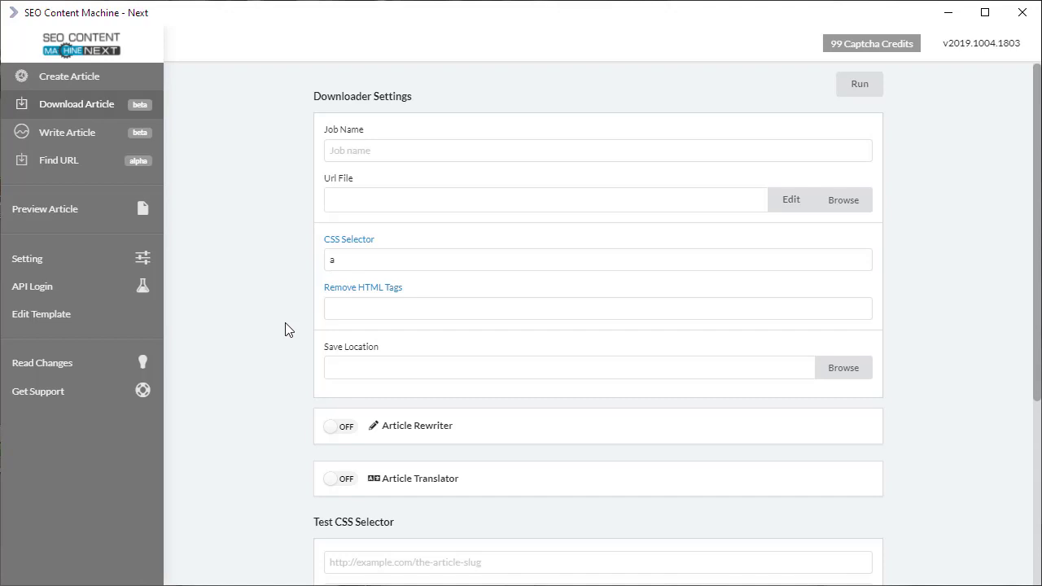
View the list of recent changes, and reopen the sencha tea task from the Article Creator task list.
{"action": "left_click", "coordinate": [43, 367]}
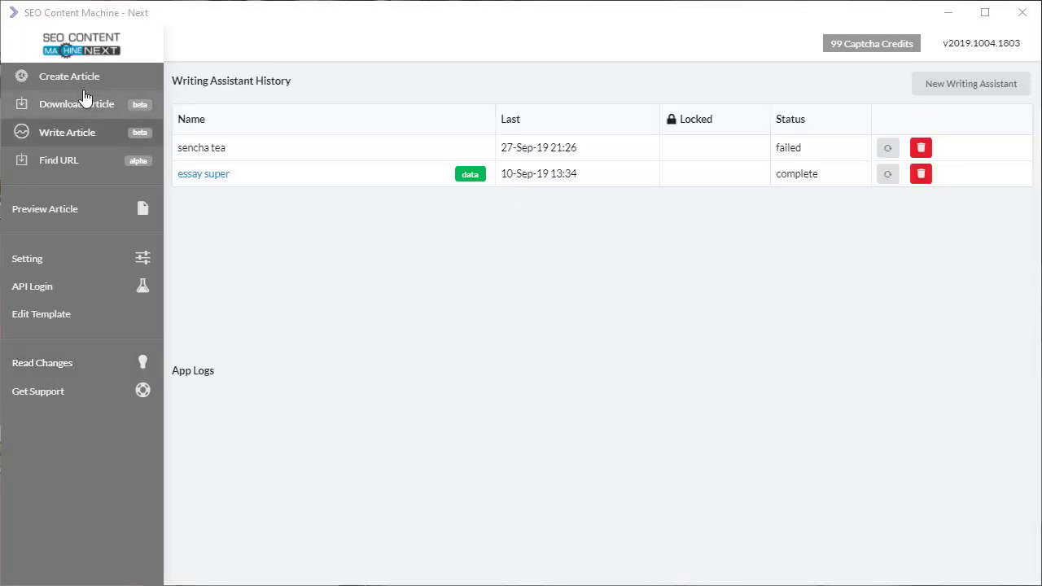
{"action": "left_click", "coordinate": [78, 82]}
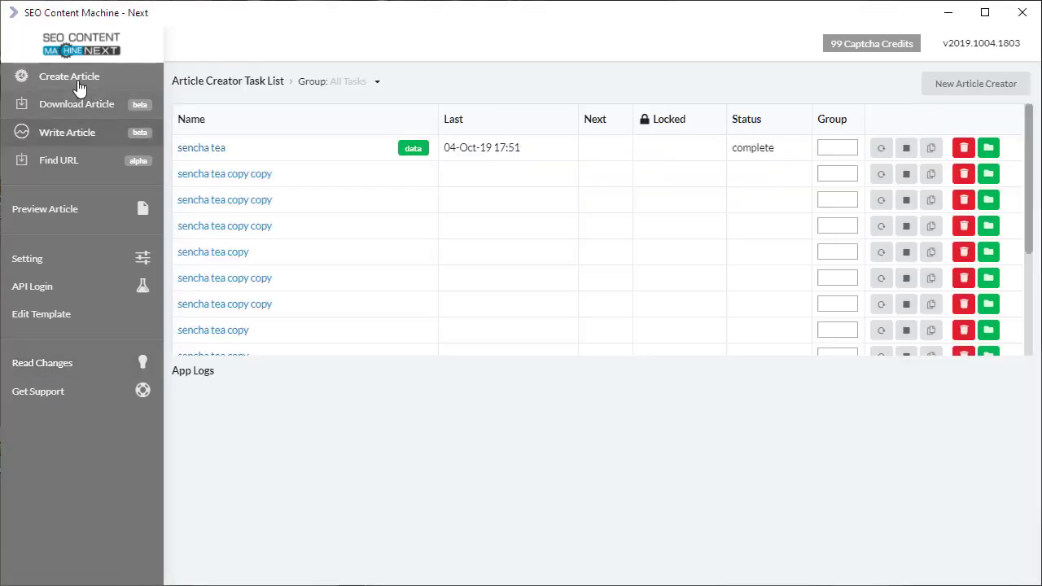
{"action": "left_click", "coordinate": [211, 152]}
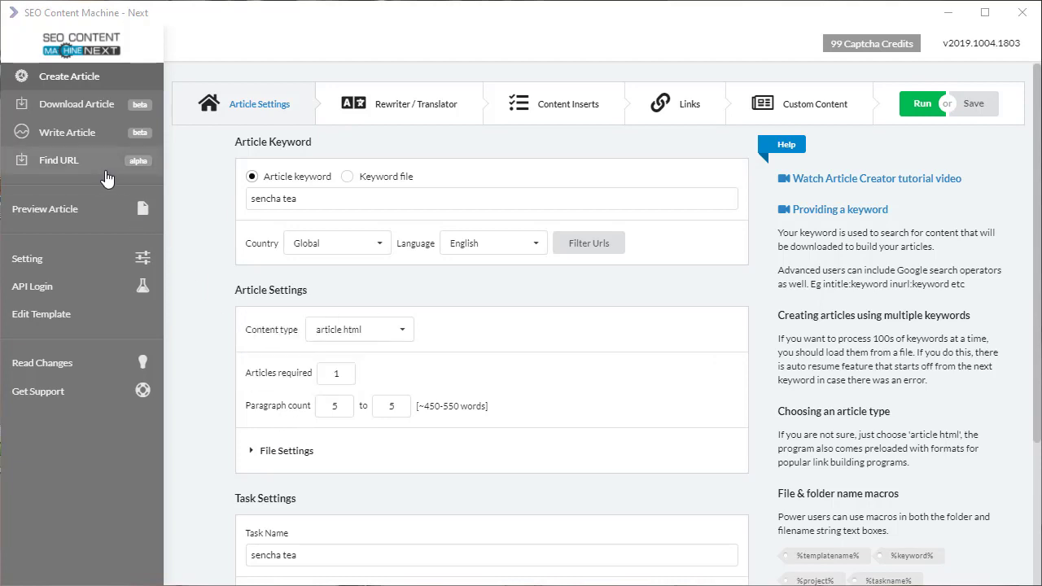
Load sencha tea.txt in the article previewer and insert a long run of blank lines before the fourth paragraph of the original text.
{"action": "left_click", "coordinate": [84, 206]}
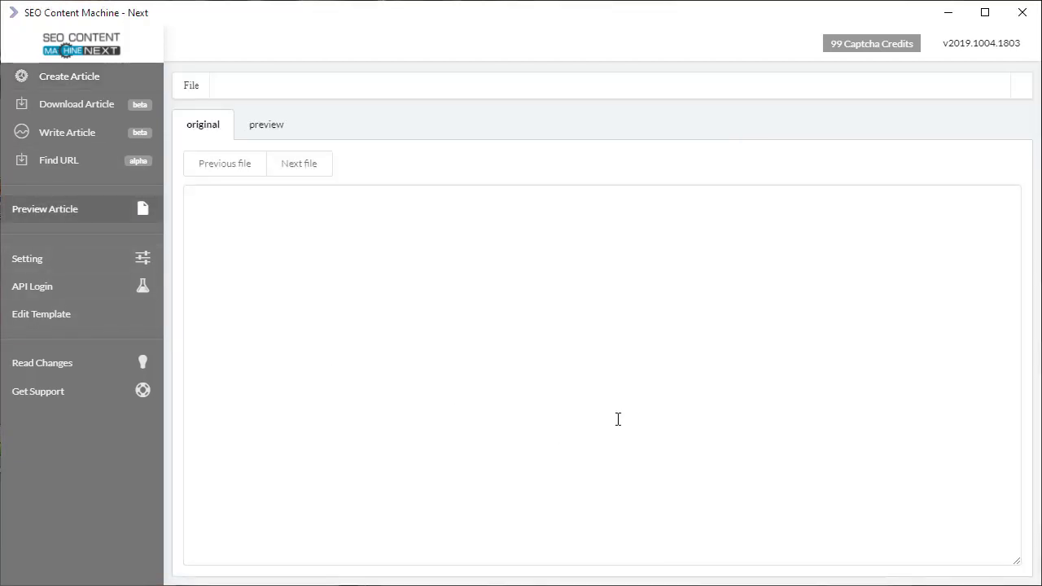
{"action": "left_click", "coordinate": [551, 302]}
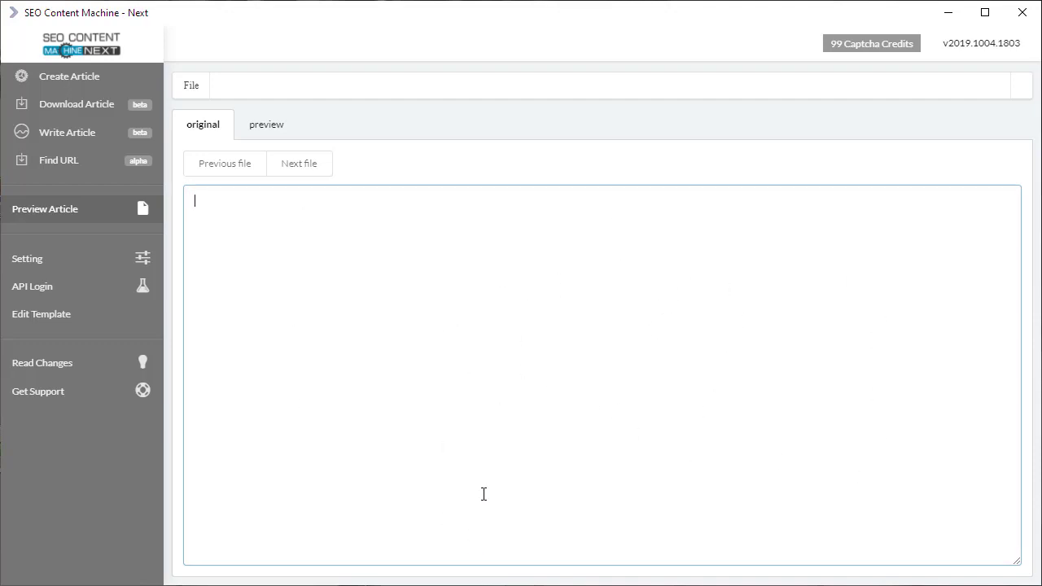
{"action": "left_click", "coordinate": [579, 347]}
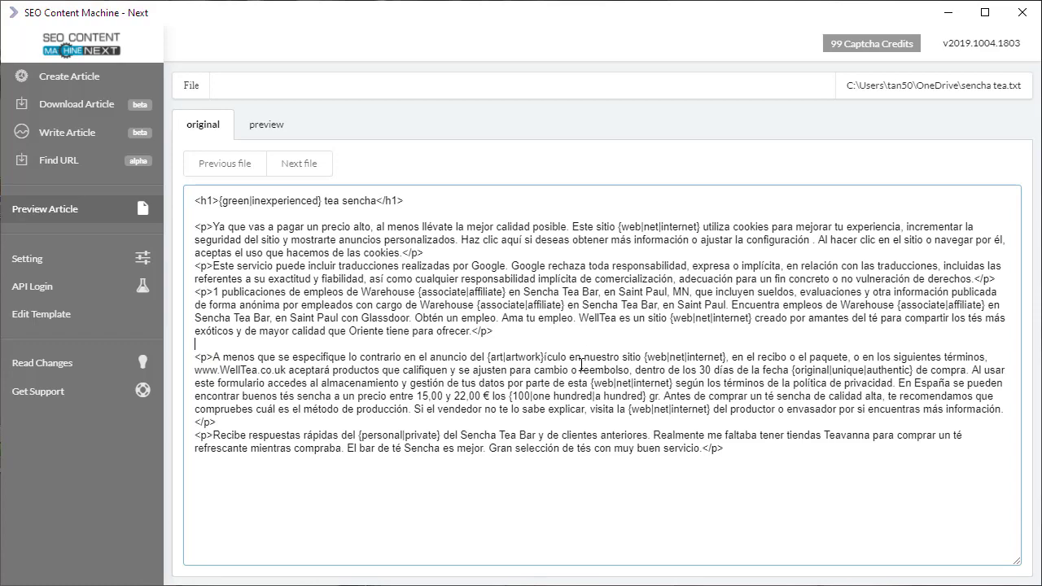
{"action": "key", "text": "Return"}
{"action": "key", "text": "Return"}
{"action": "key", "text": "Return"}
{"action": "key", "text": "Return"}
{"action": "key", "text": "Return"}
{"action": "key", "text": "Return"}
{"action": "key", "text": "Return"}
{"action": "key", "text": "Return"}
{"action": "key", "text": "Return"}
{"action": "key", "text": "Return"}
{"action": "key", "text": "Return"}
{"action": "key", "text": "Return"}
{"action": "key", "text": "Return"}
{"action": "key", "text": "Return"}
{"action": "key", "text": "Return"}
{"action": "key", "text": "Return"}
{"action": "key", "text": "Return"}
{"action": "key", "text": "Return"}
Look through the lengthened original text from end to end, and view the article's rendered preview.
{"action": "left_click_drag", "start_coordinate": [1015, 259], "coordinate": [1015, 273]}
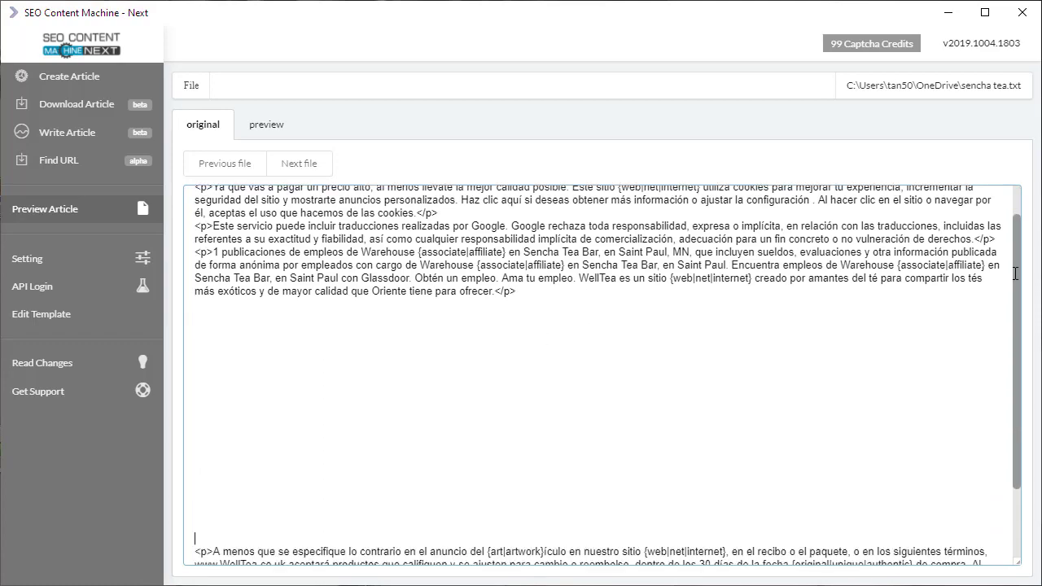
{"action": "scroll", "coordinate": [1004, 313], "scroll_direction": "down", "scroll_amount": 3}
{"action": "scroll", "coordinate": [996, 293], "scroll_direction": "up", "scroll_amount": 6}
{"action": "scroll", "coordinate": [980, 280], "scroll_direction": "down", "scroll_amount": 6}
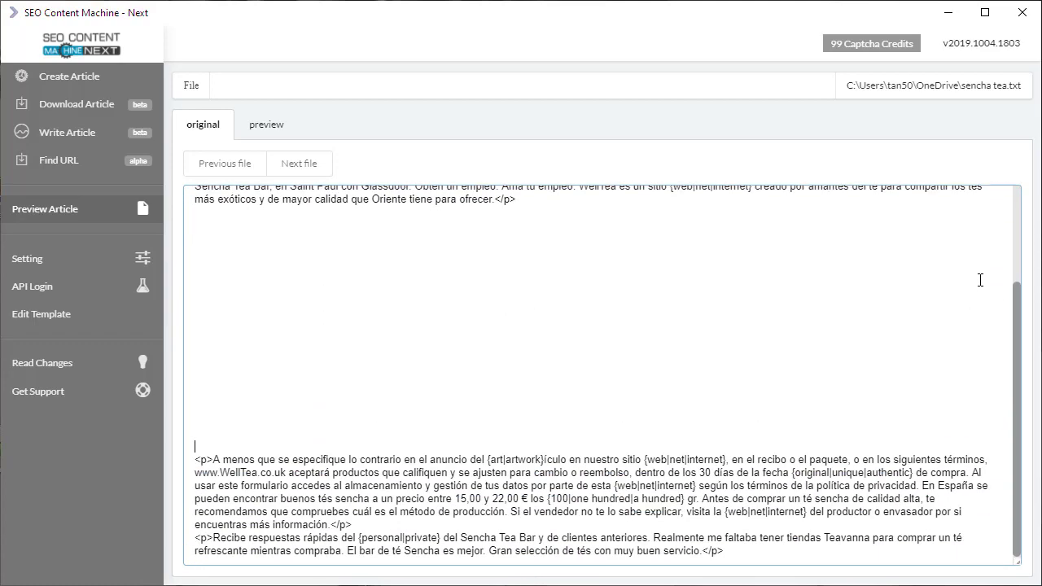
{"action": "scroll", "coordinate": [971, 302], "scroll_direction": "up", "scroll_amount": 6}
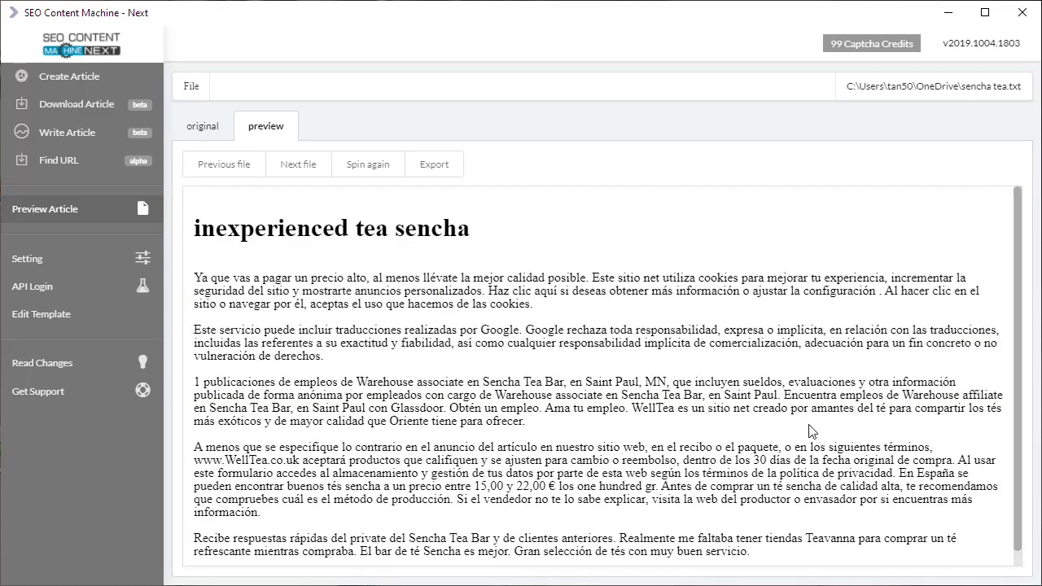
Open the template editor and examine the template properties, template tags and control tags.
{"action": "left_click", "coordinate": [118, 330]}
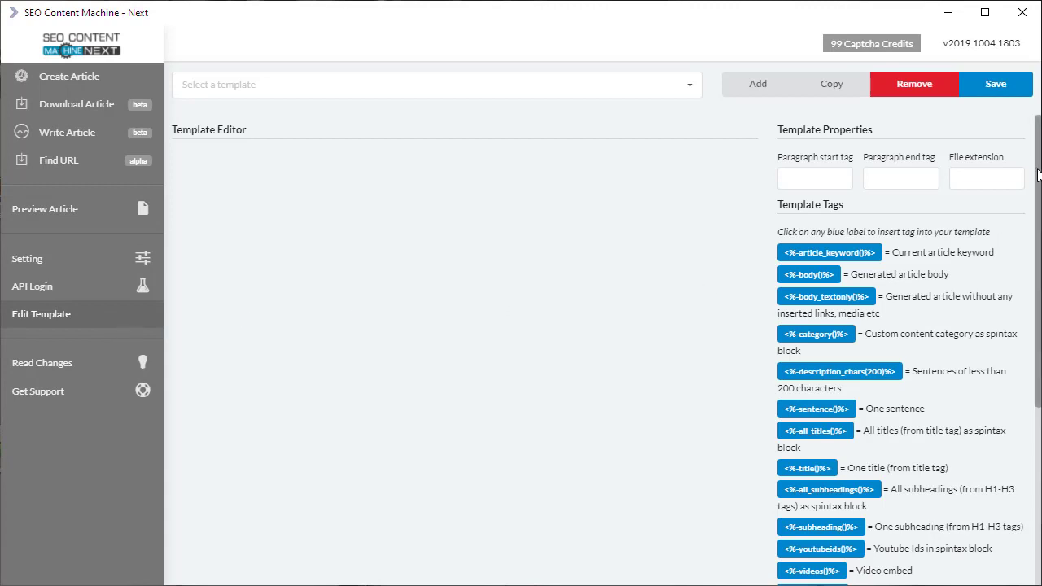
{"action": "scroll", "coordinate": [1031, 241], "scroll_direction": "down", "scroll_amount": 2}
{"action": "scroll", "coordinate": [1031, 242], "scroll_direction": "down", "scroll_amount": 4}
{"action": "scroll", "coordinate": [1032, 253], "scroll_direction": "up", "scroll_amount": 7}
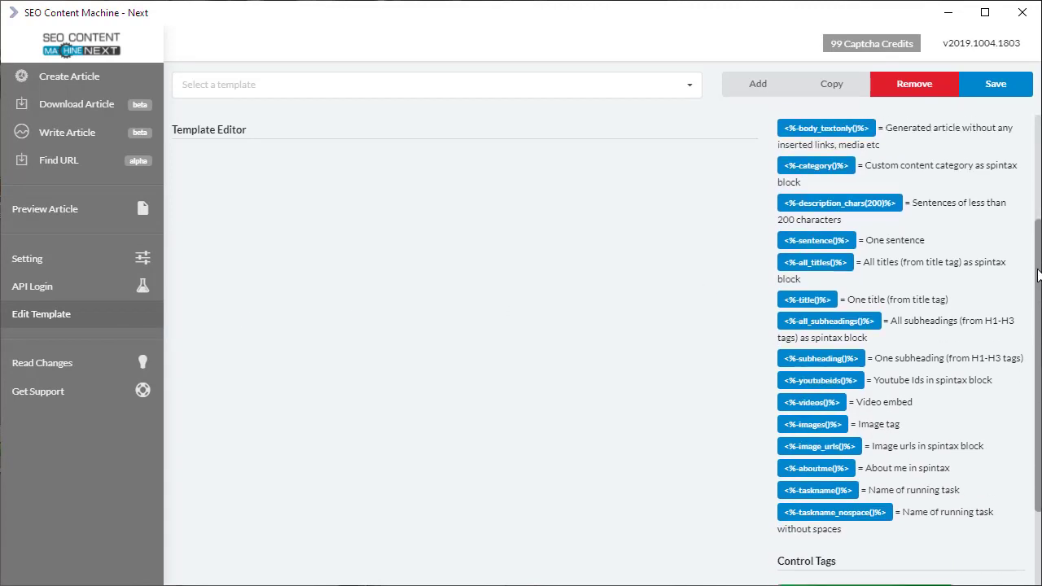
{"action": "scroll", "coordinate": [1034, 277], "scroll_direction": "down", "scroll_amount": 3}
{"action": "scroll", "coordinate": [1034, 277], "scroll_direction": "down", "scroll_amount": 1}
{"action": "scroll", "coordinate": [1017, 163], "scroll_direction": "up", "scroll_amount": 4}
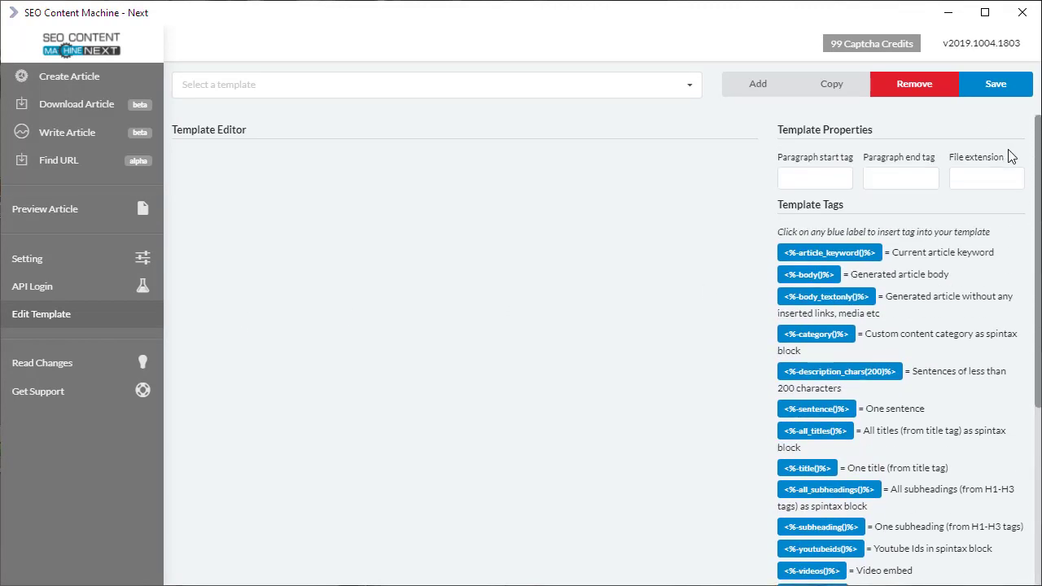
{"action": "scroll", "coordinate": [1002, 325], "scroll_direction": "down", "scroll_amount": 6}
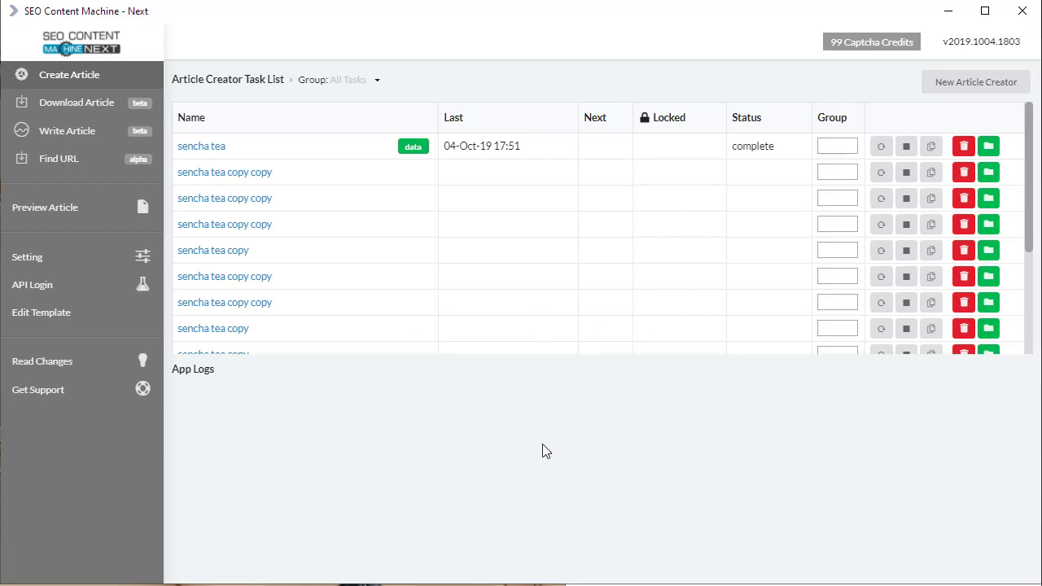
Open the recent changes log and look through the new features and bug fixes of version 2019.1004.1804.
{"action": "mouse_move", "coordinate": [1032, 167]}
{"action": "left_mouse_down"}
{"action": "mouse_move", "coordinate": [1027, 233]}
{"action": "mouse_move", "coordinate": [1028, 154]}
{"action": "left_mouse_up"}
{"action": "left_click", "coordinate": [85, 374]}
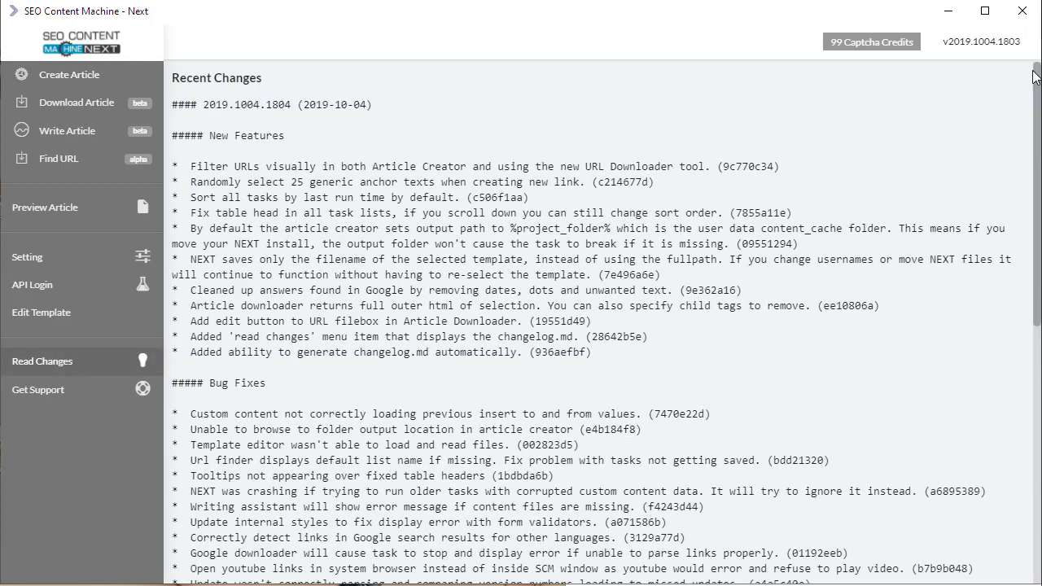
{"action": "left_click_drag", "start_coordinate": [1038, 86], "coordinate": [1029, 370]}
{"action": "scroll", "coordinate": [506, 343], "scroll_direction": "up", "scroll_amount": 6}
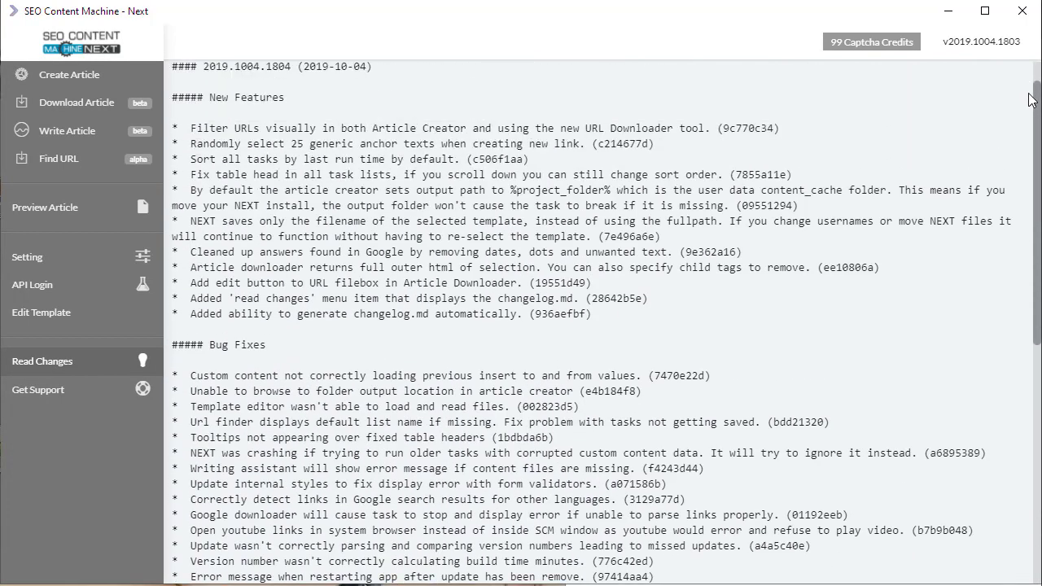